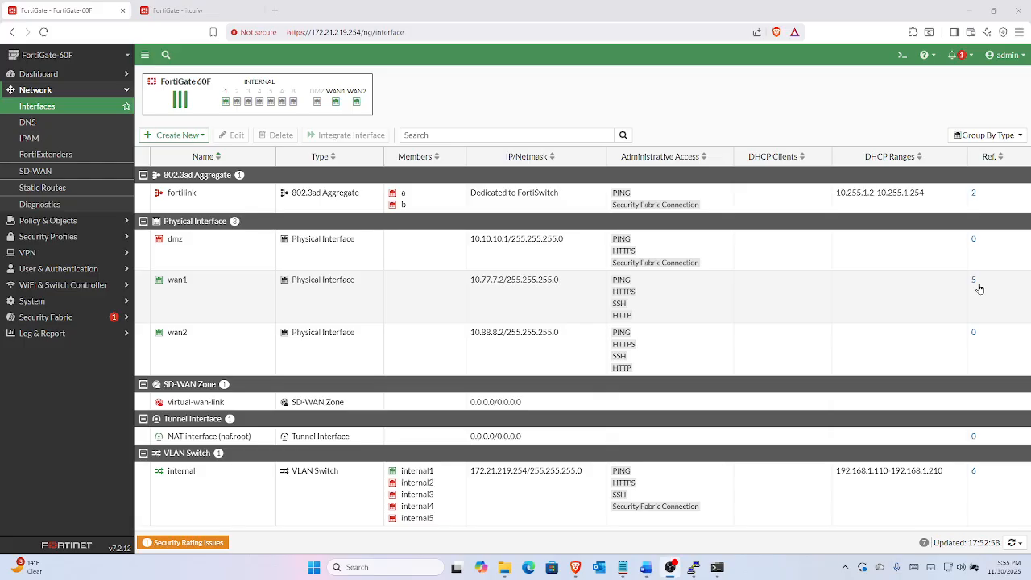
Edit the Allow ping firewall policy to use virtual-wan-link as its outgoing interface and save it.
left_click(101, 221)
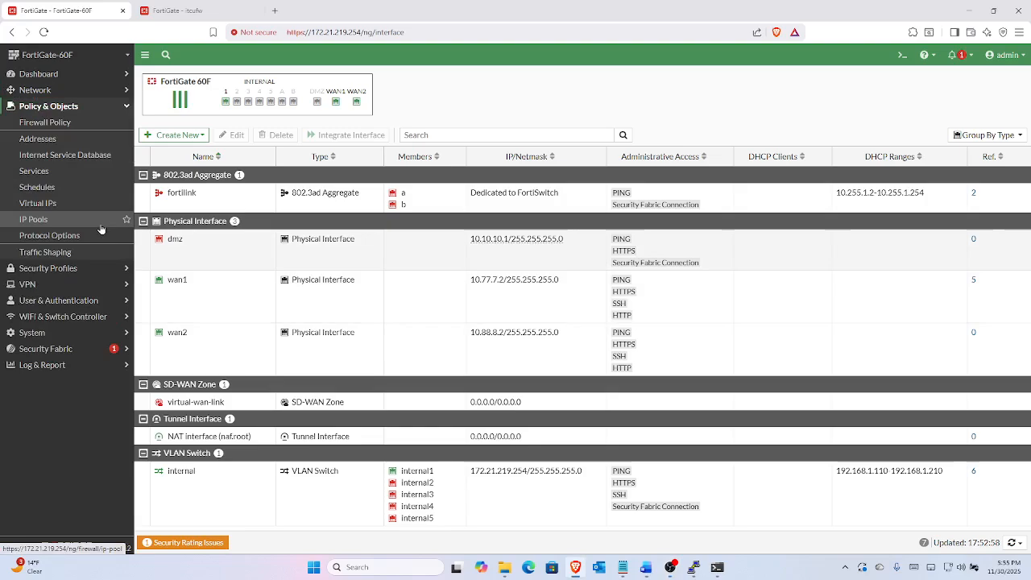
left_click(55, 127)
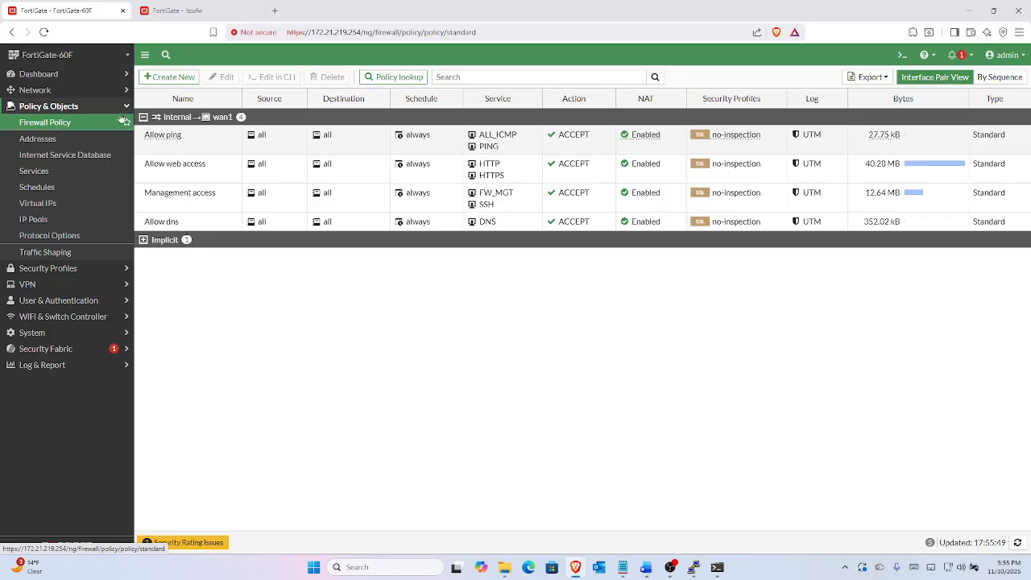
left_click(192, 147)
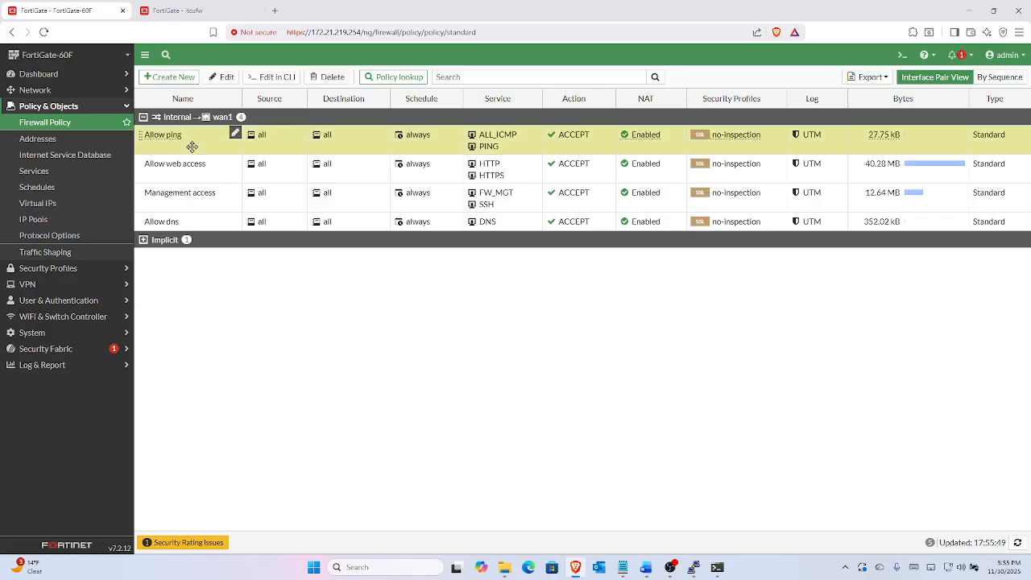
left_click(223, 77)
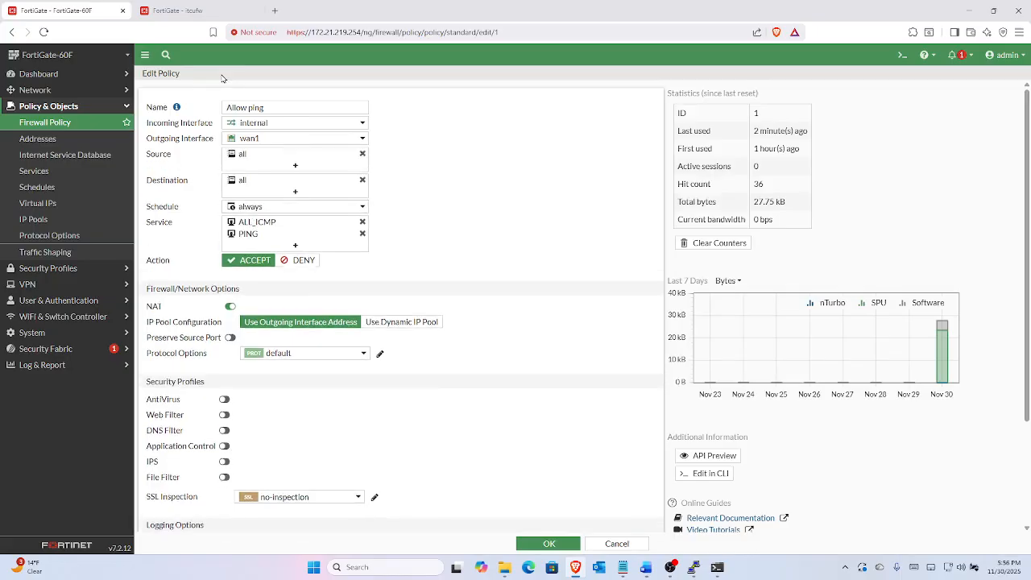
left_click(362, 140)
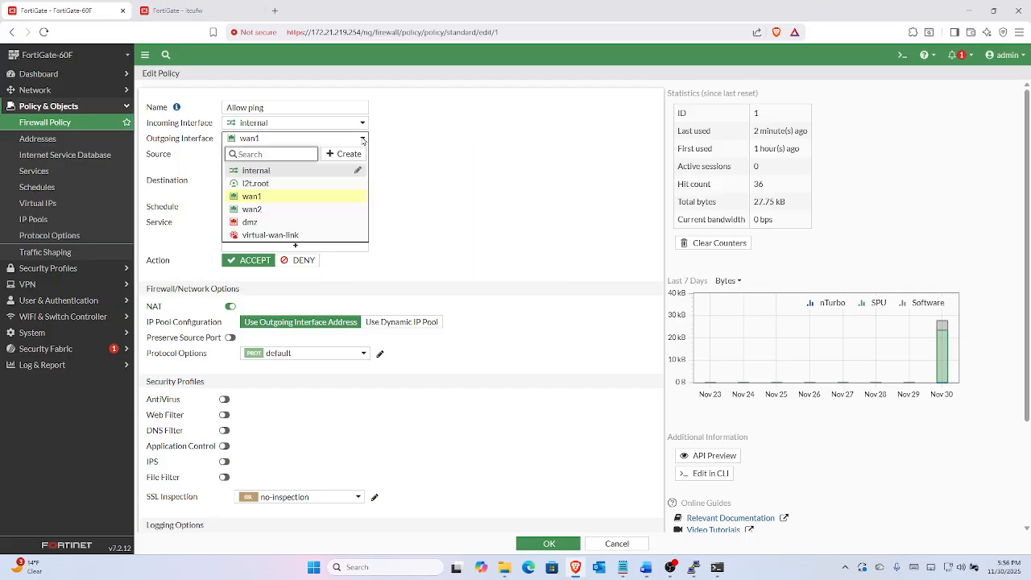
left_click(319, 224)
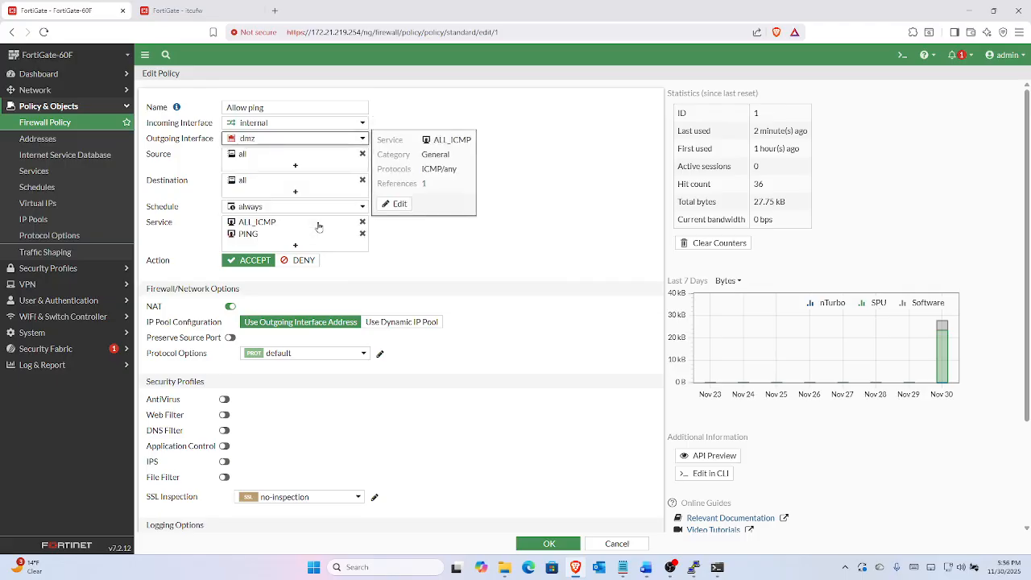
left_click(362, 139)
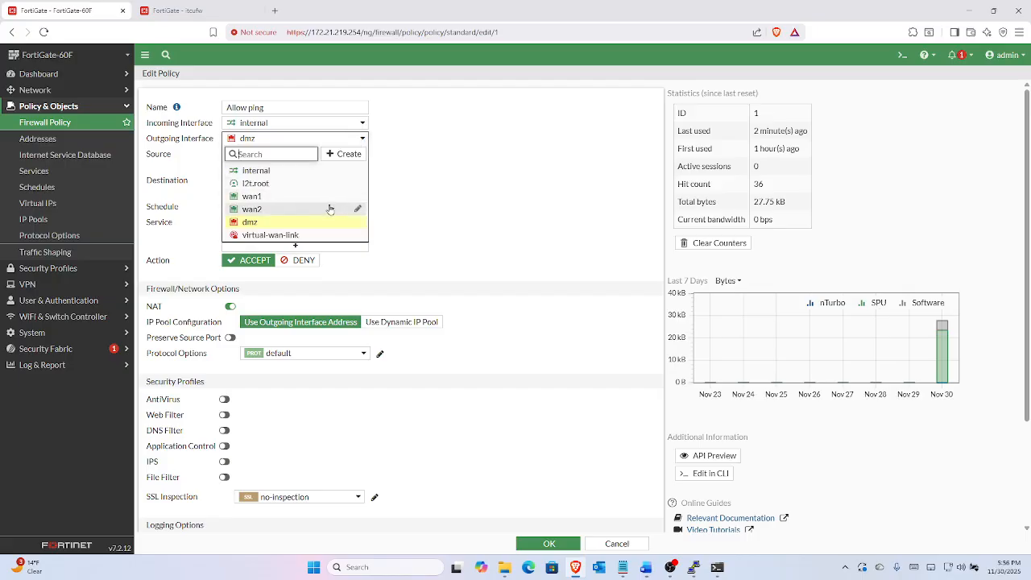
mouse_move(327, 212)
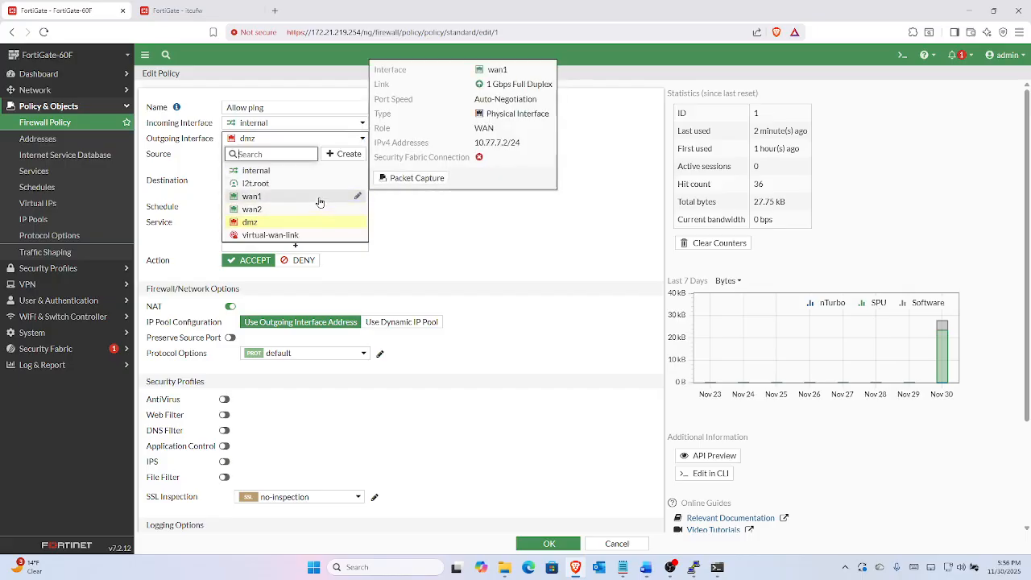
left_click(332, 235)
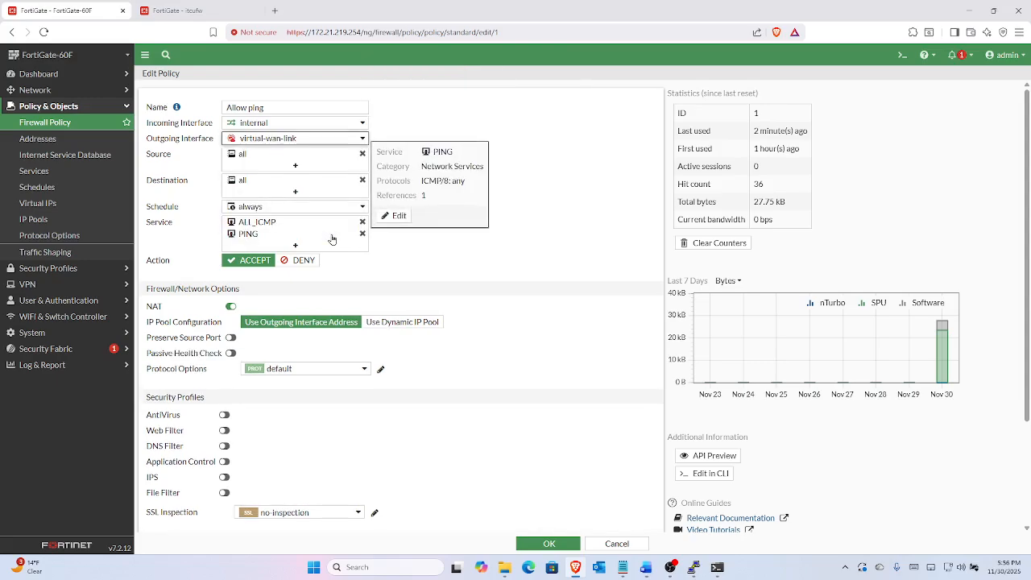
left_click(562, 545)
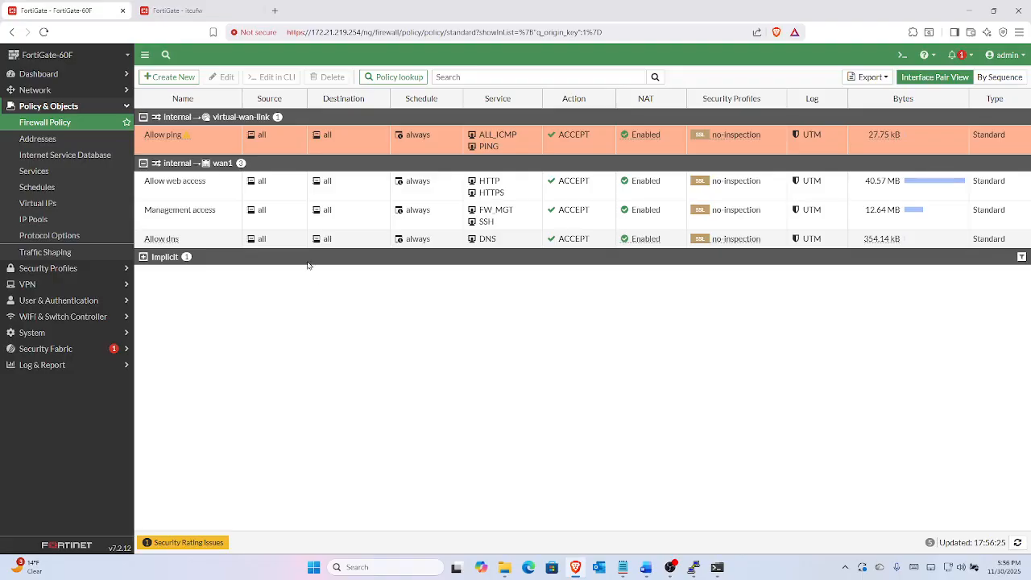
Set the Allow ping policy's outgoing interface back to wan1 and save the policy.
left_click(193, 141)
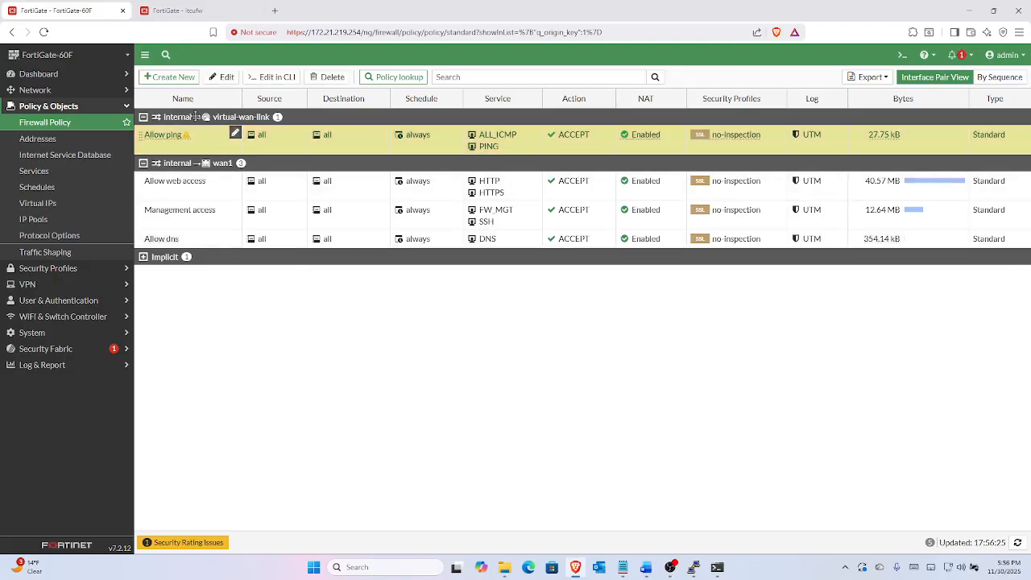
left_click(219, 77)
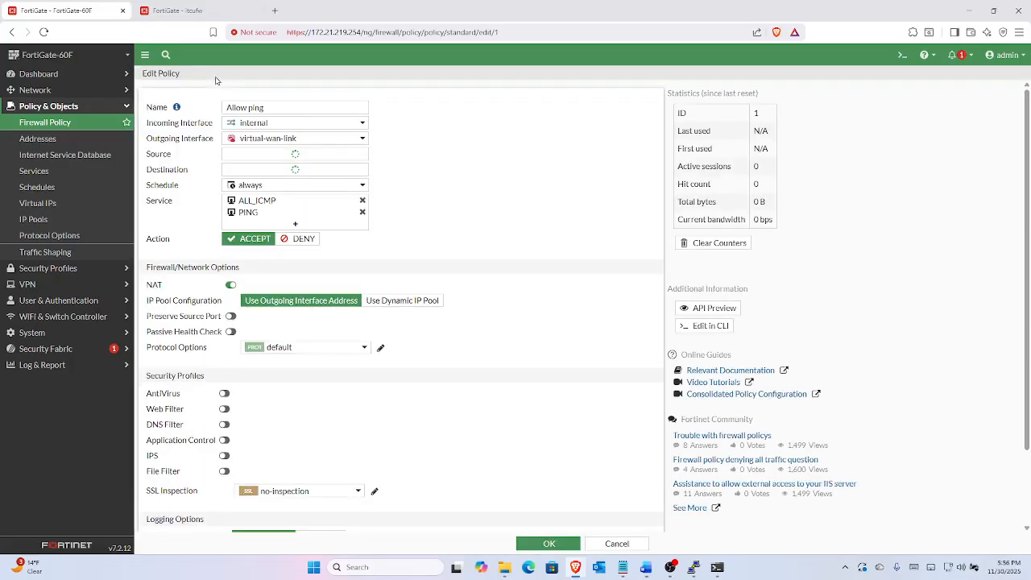
left_click(363, 141)
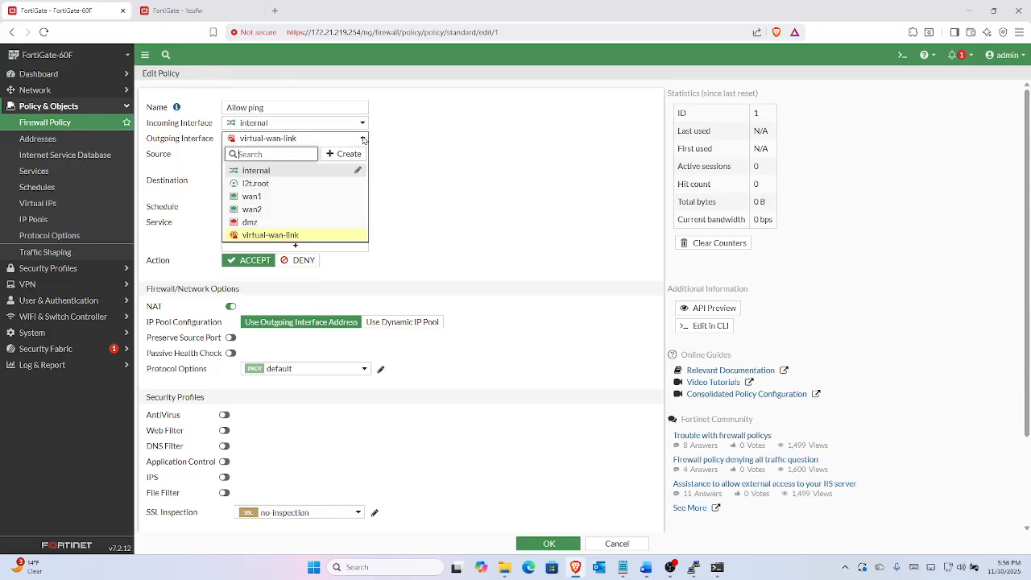
left_click(326, 198)
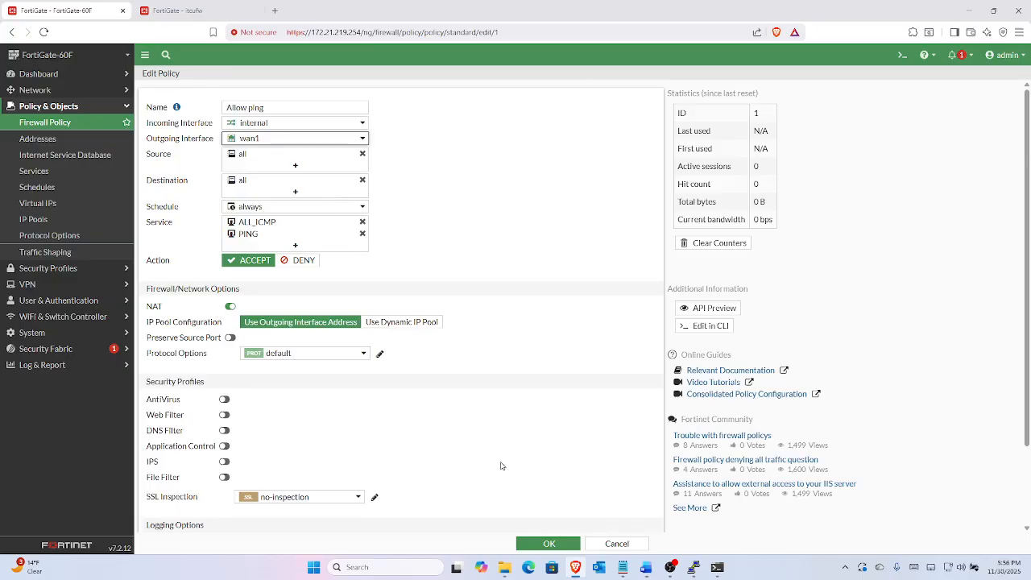
left_click(549, 544)
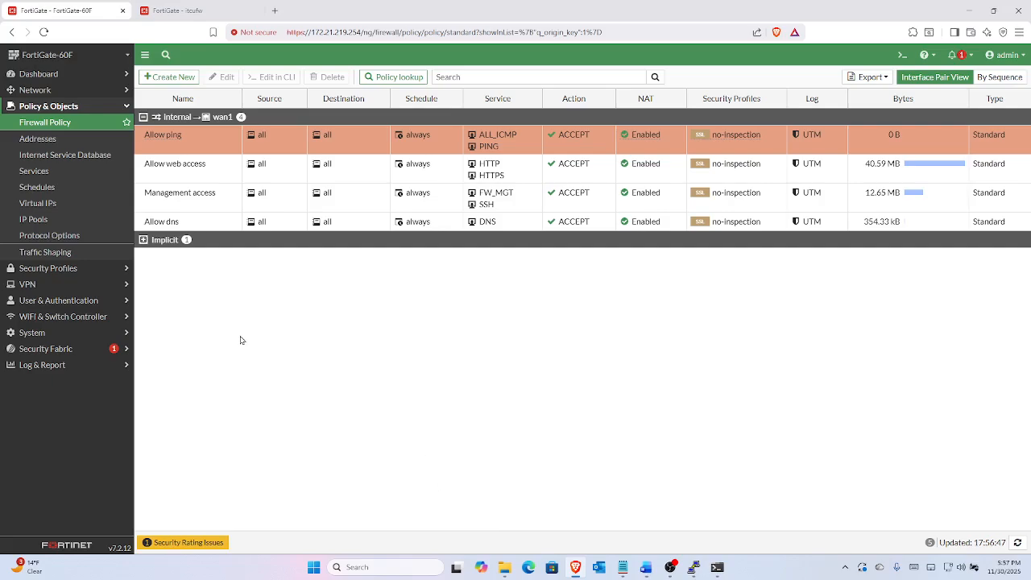
Create an SD-WAN member for interface wan2 in the virtual-wan-link zone, keeping the default gateway, cost and priority.
left_click(64, 92)
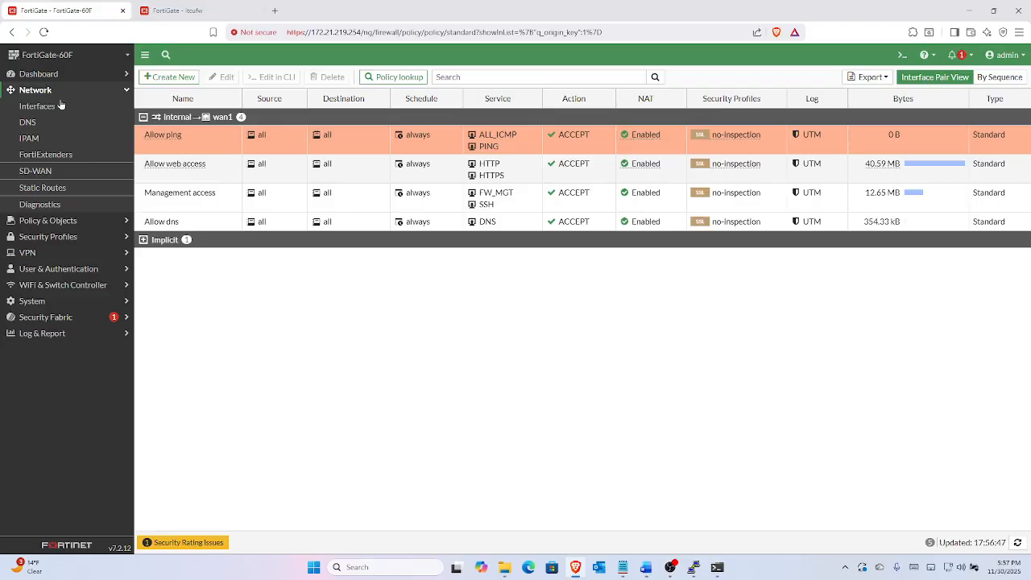
left_click(47, 173)
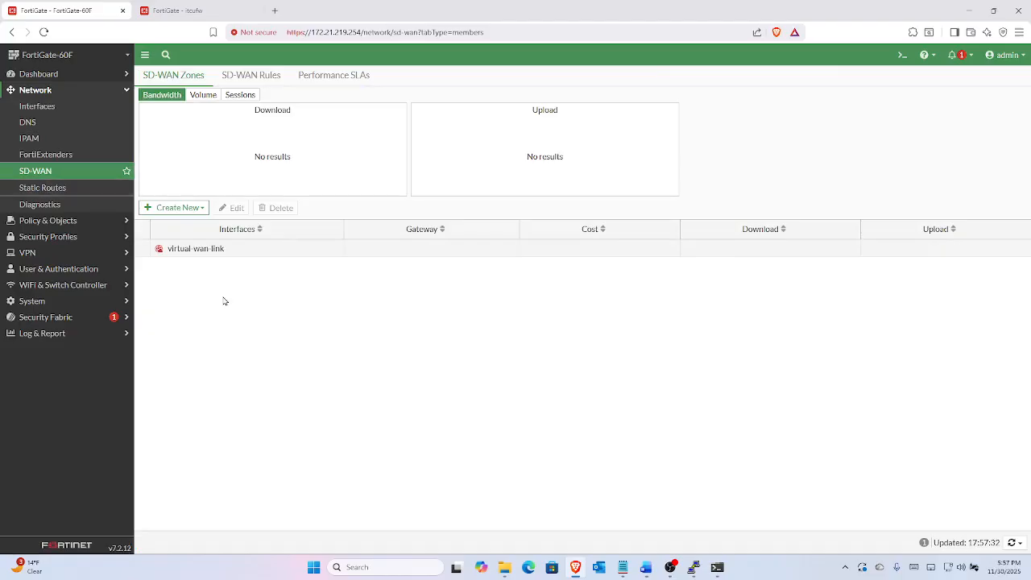
left_click(200, 252)
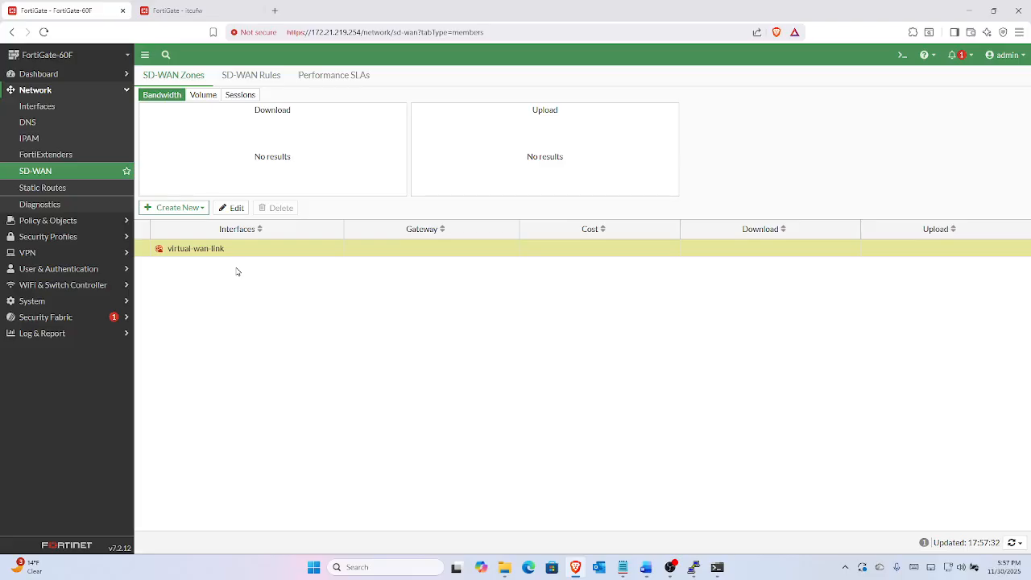
left_click(184, 208)
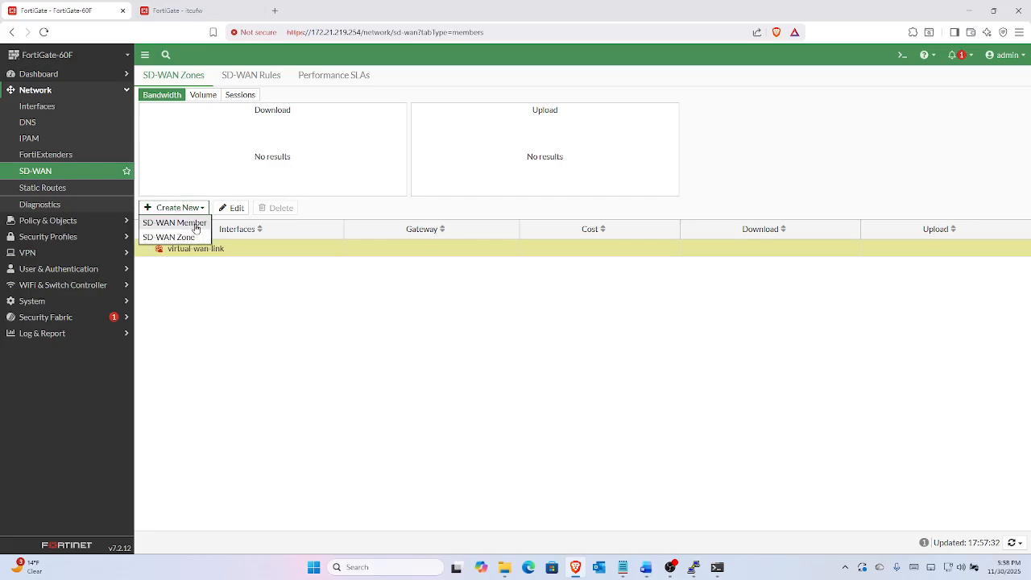
left_click(195, 223)
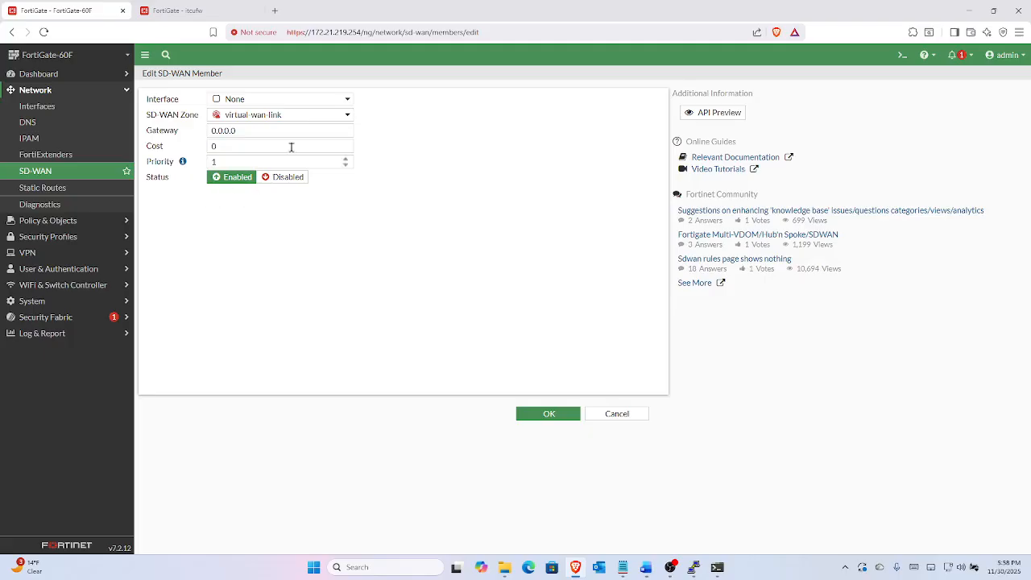
left_click(347, 99)
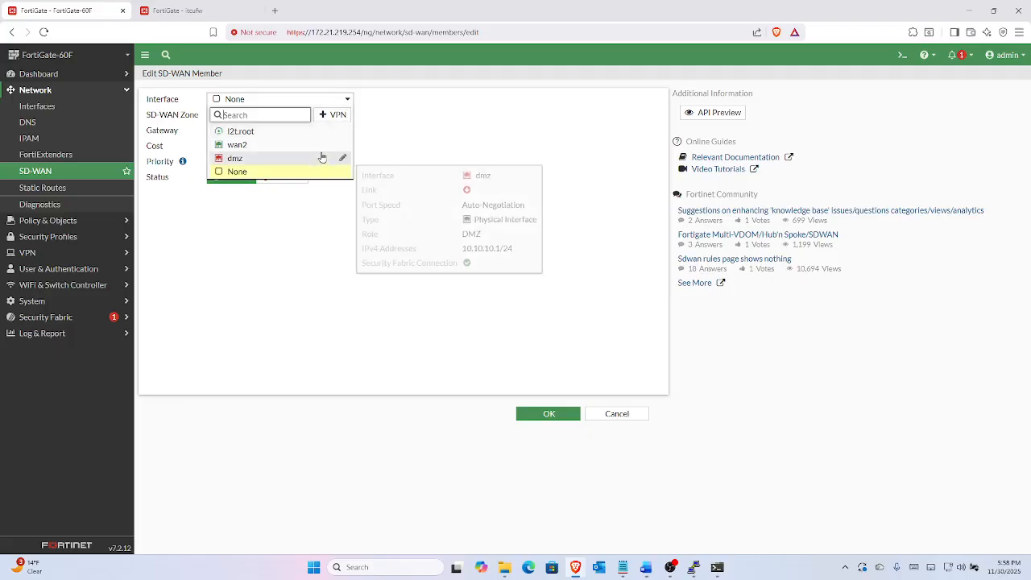
mouse_move(318, 149)
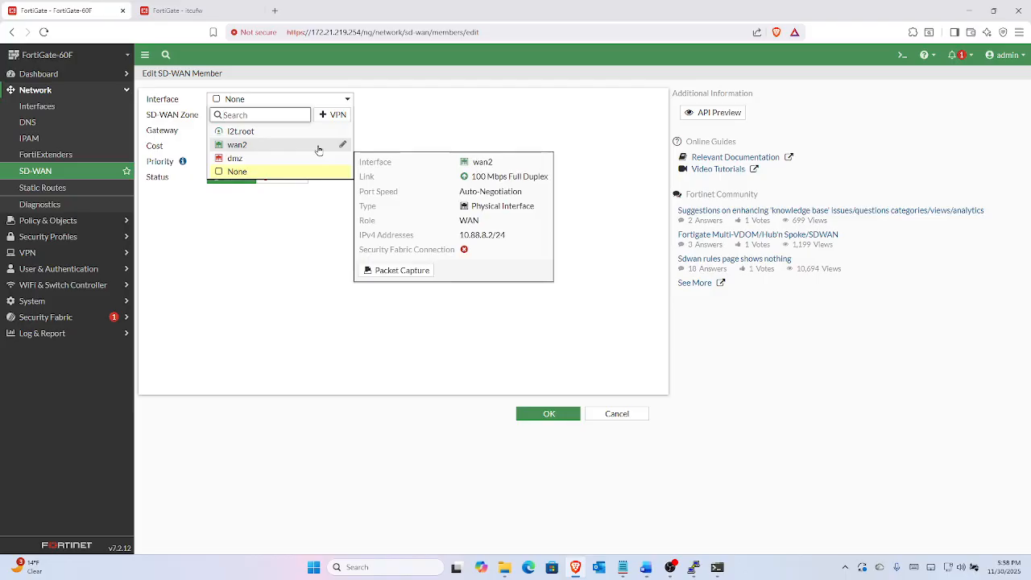
left_click(318, 146)
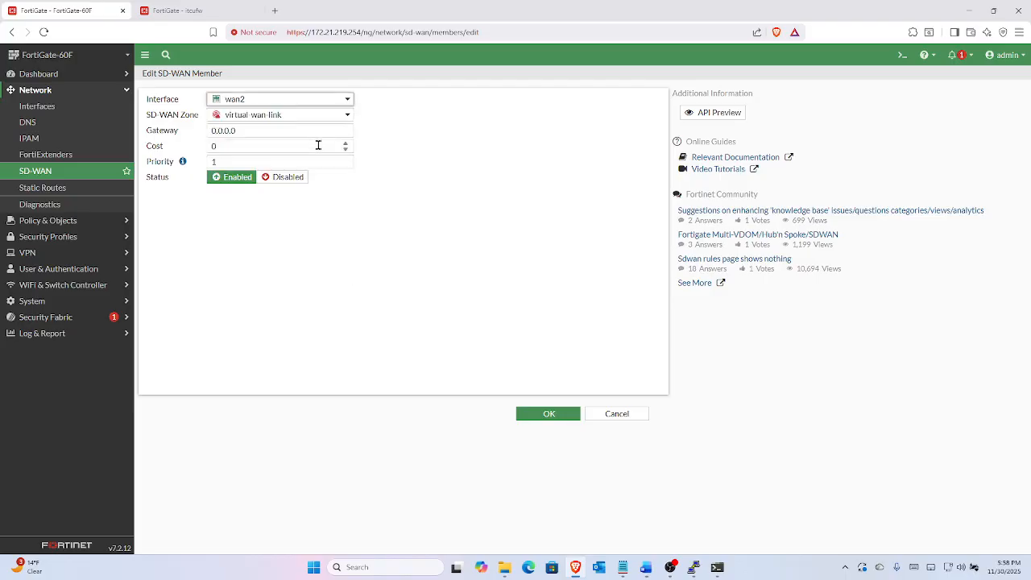
left_click(551, 415)
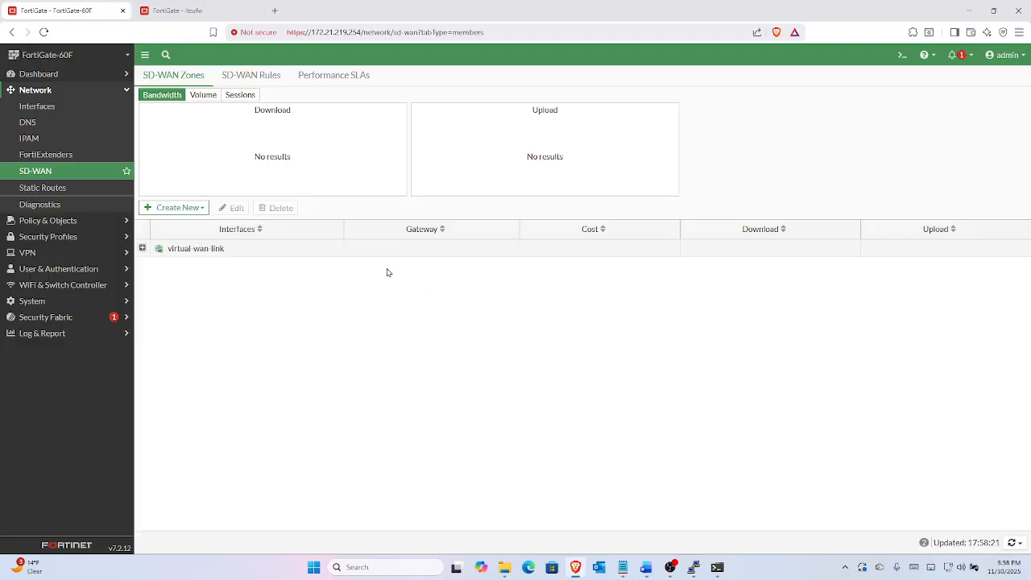
Start integrating the wan1 physical interface with the Migrate to SD-WAN option, choosing virtual-wan-link as the target zone.
left_click(31, 104)
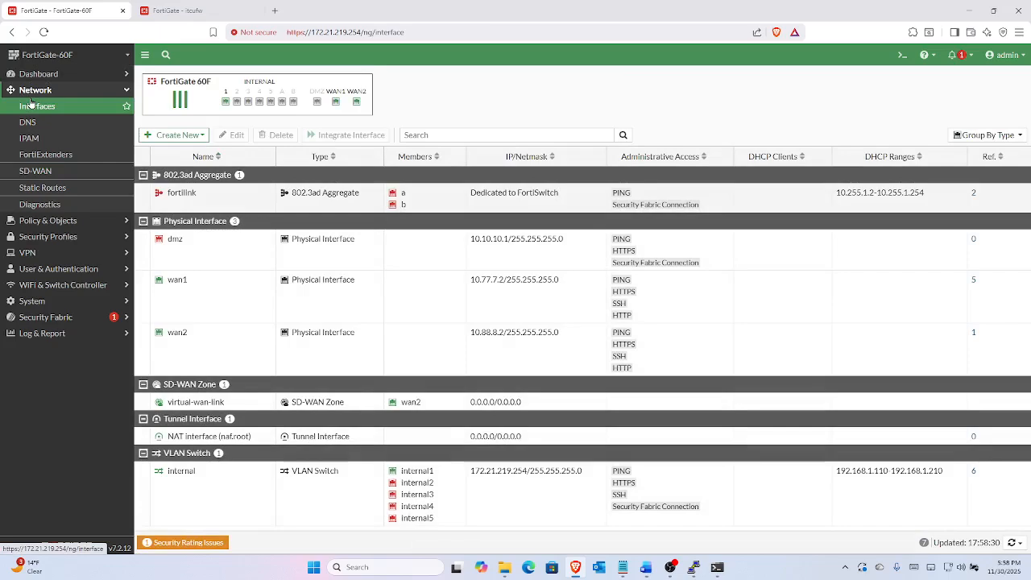
left_click(185, 296)
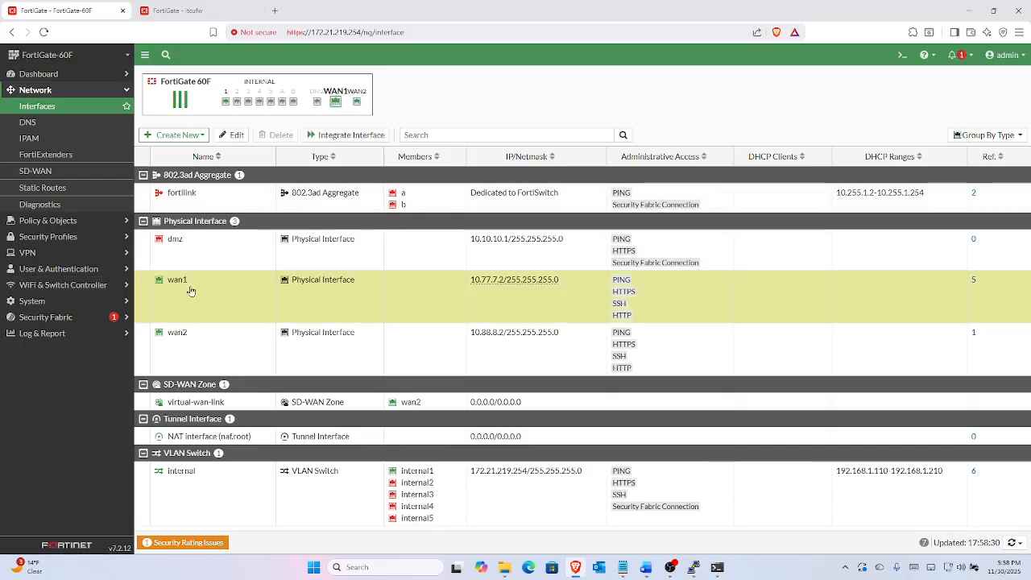
left_click(326, 139)
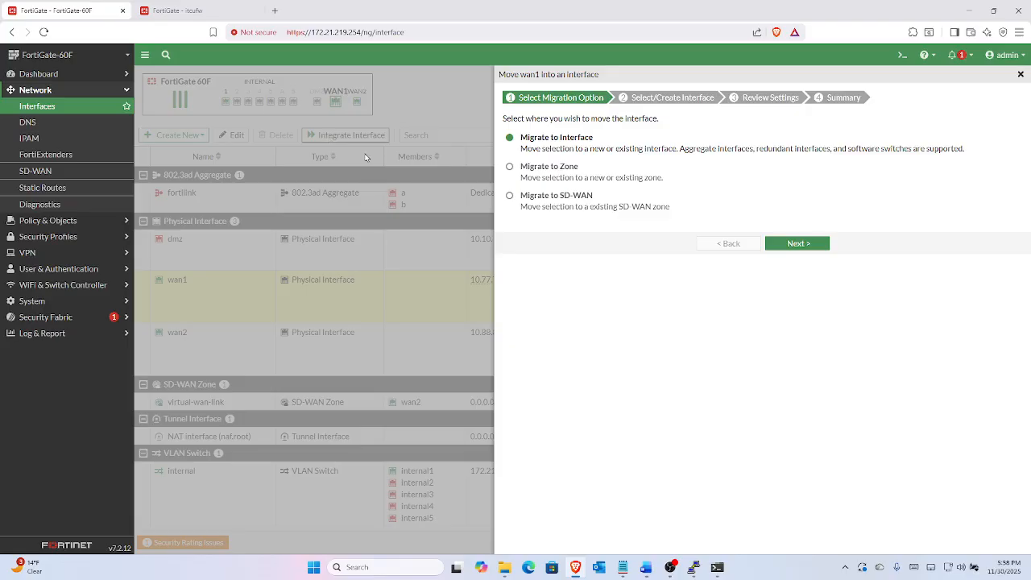
left_click(510, 197)
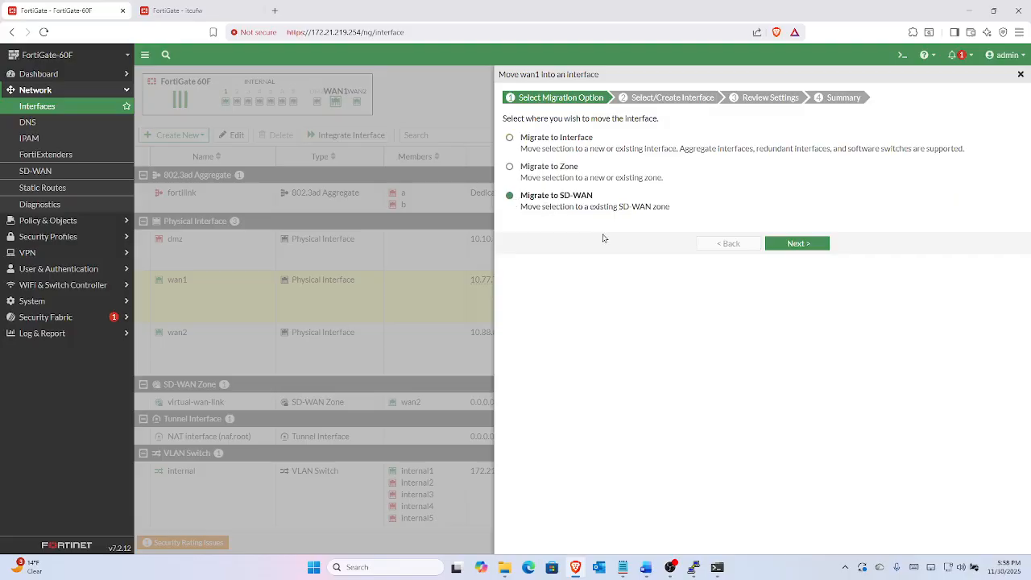
left_click(793, 245)
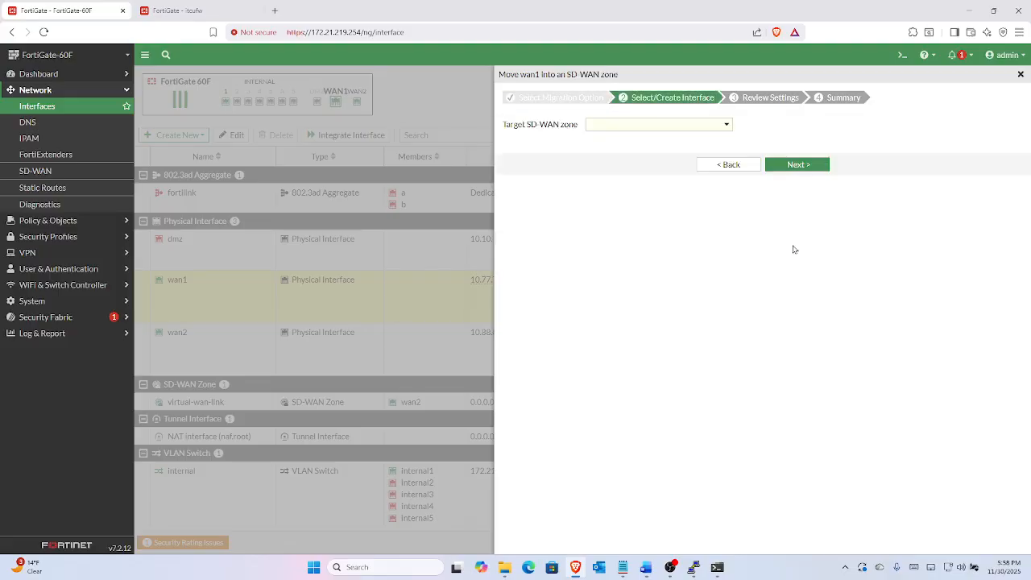
left_click(727, 128)
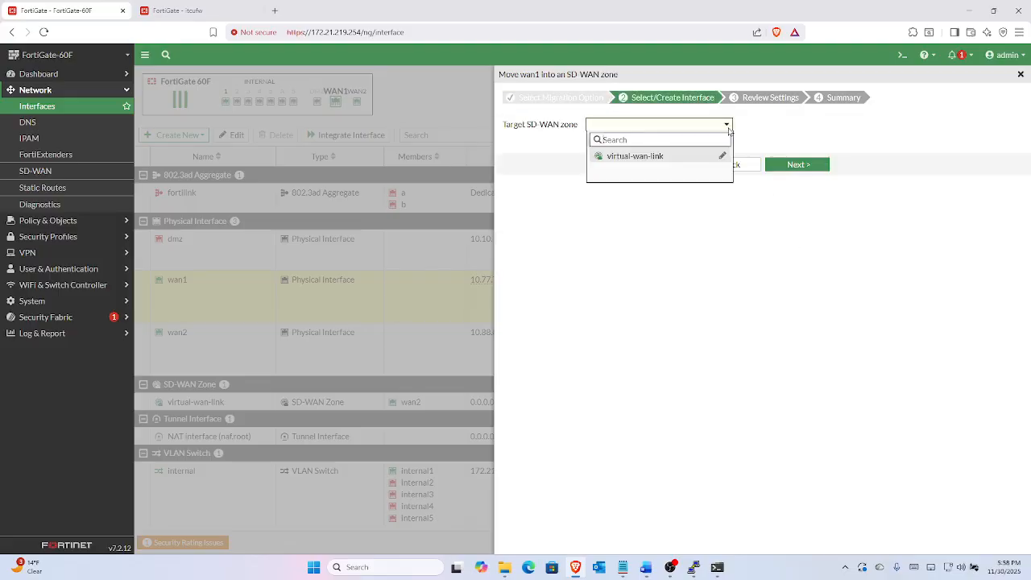
left_click(684, 159)
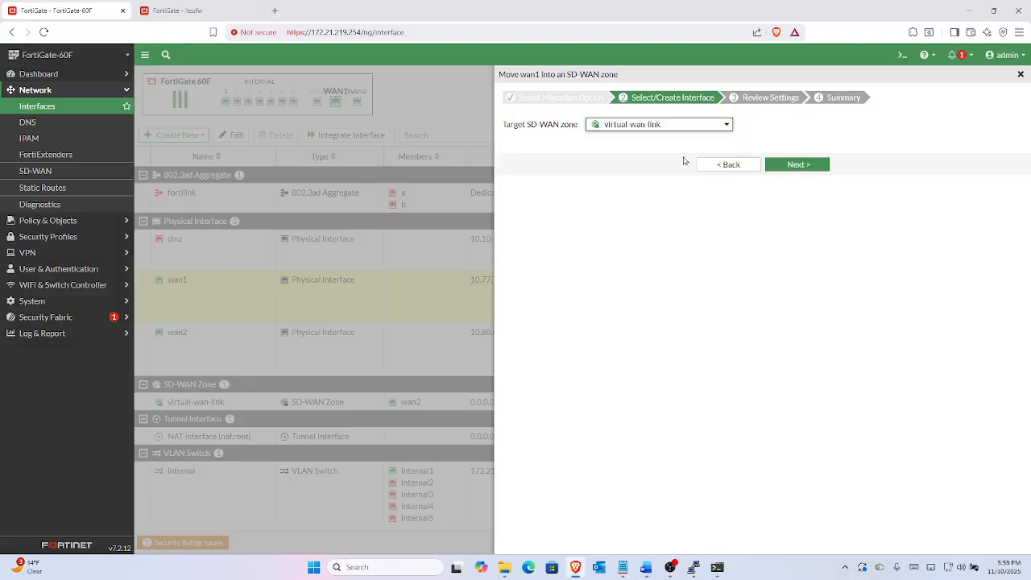
Apply the wan1 migration with Replace Instance for all listed firewall policies and the static route, and close the summary.
left_click(781, 168)
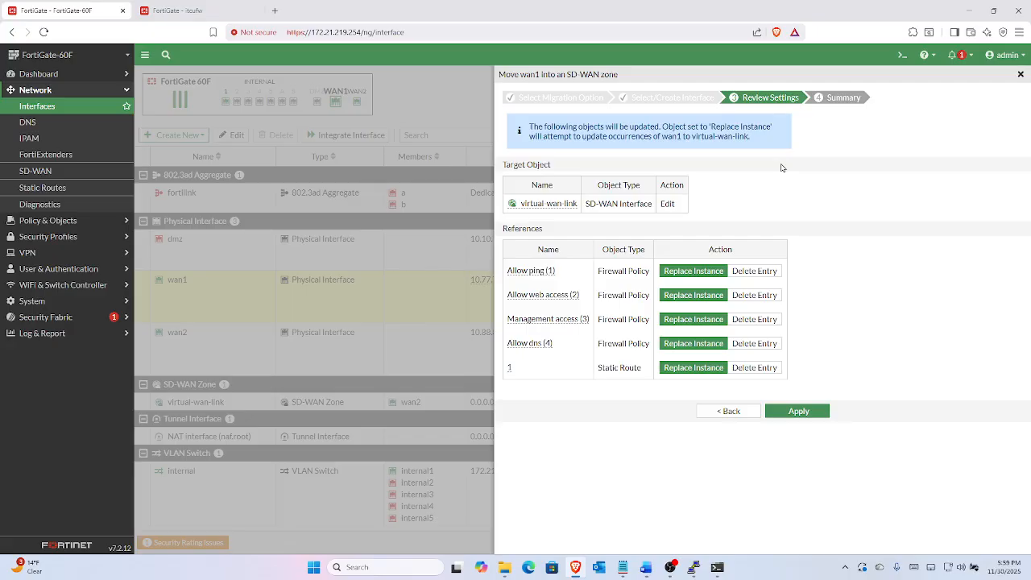
left_click(806, 413)
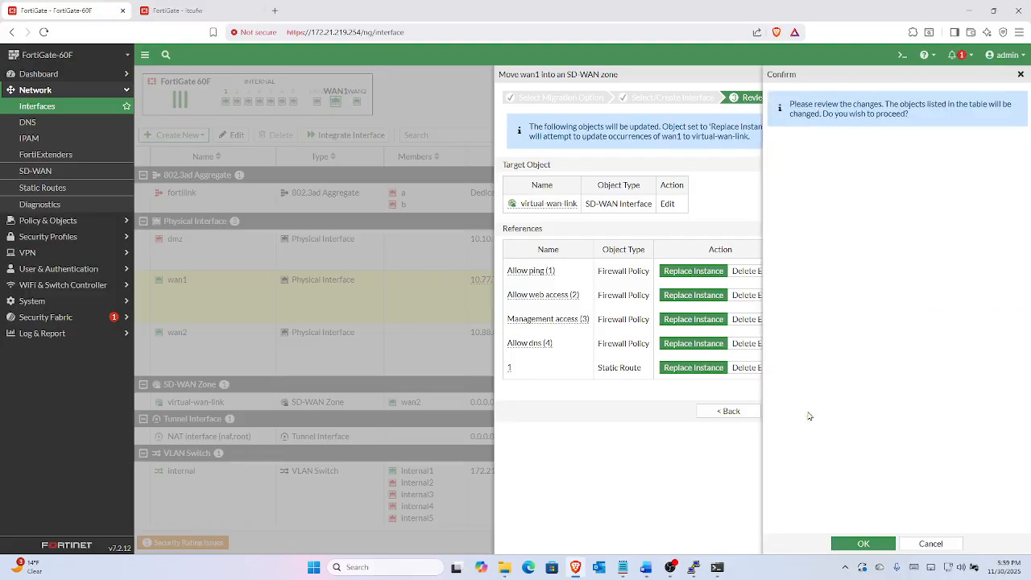
left_click(863, 544)
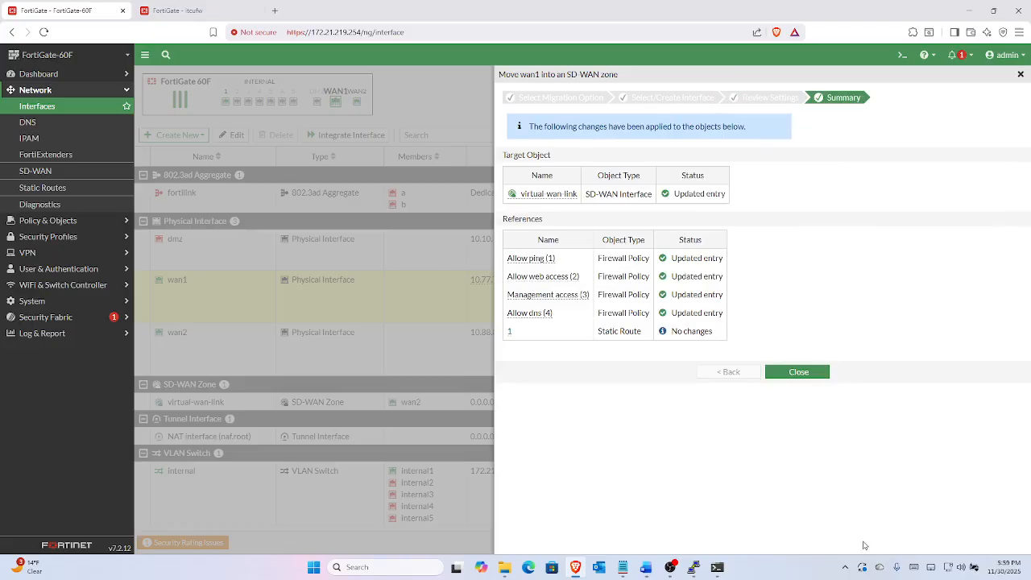
left_click(799, 373)
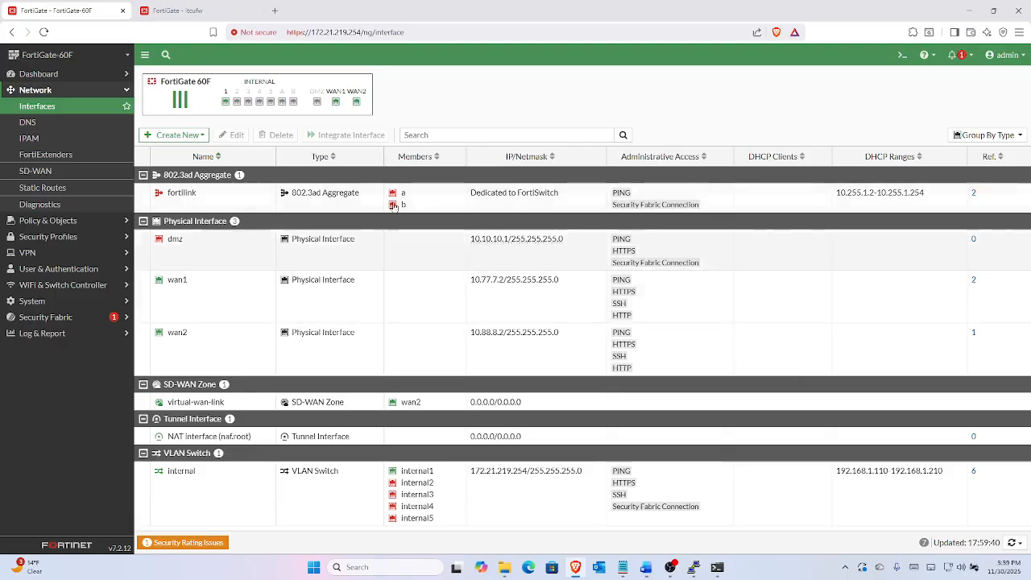
Review the firewall policy list for the outgoing interface of the migrated policies.
left_click(63, 225)
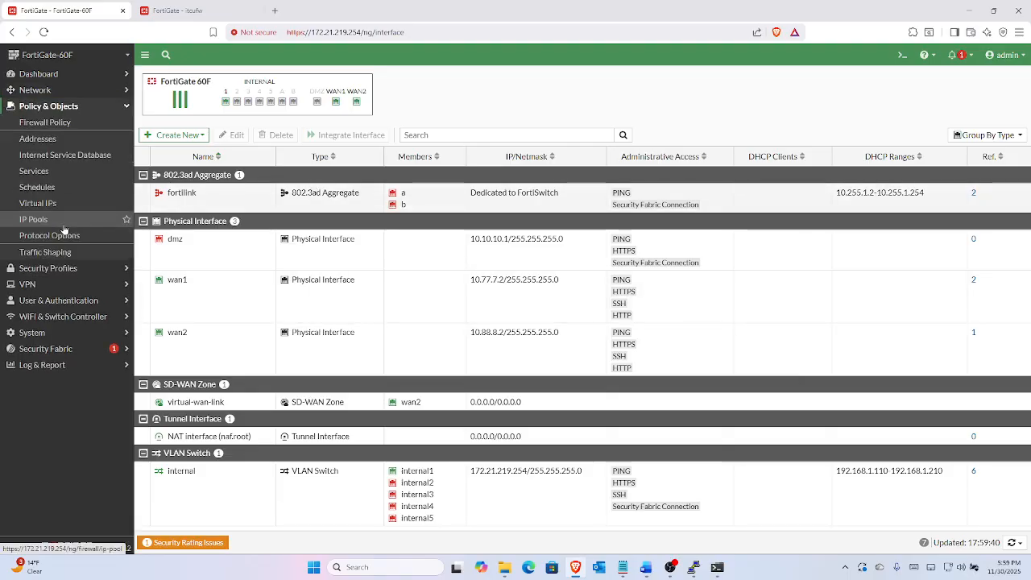
left_click(53, 123)
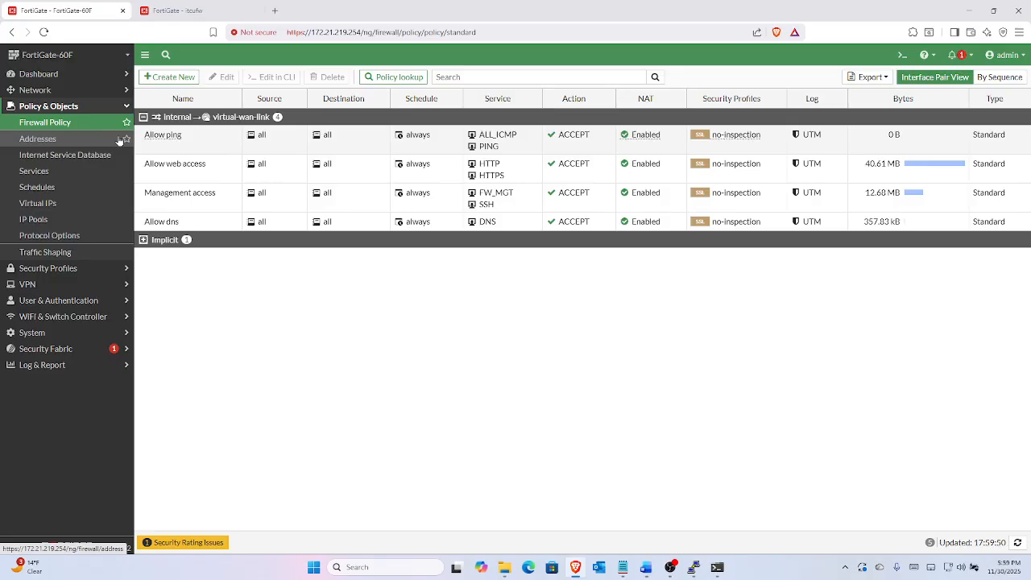
Open the virtual-wan-link SD-WAN zone for editing, check its interface members, and close it without changes.
left_click(80, 91)
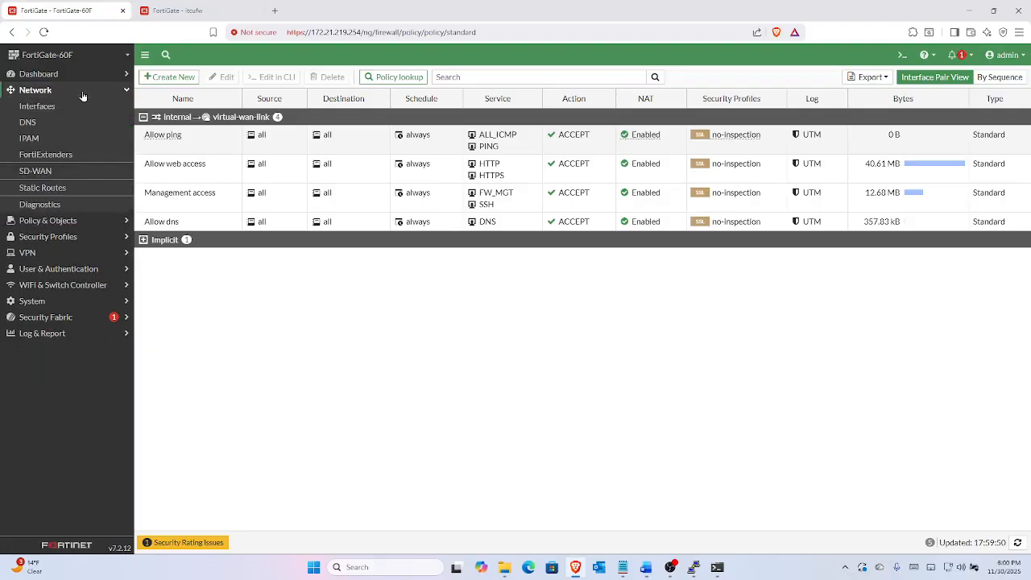
left_click(43, 171)
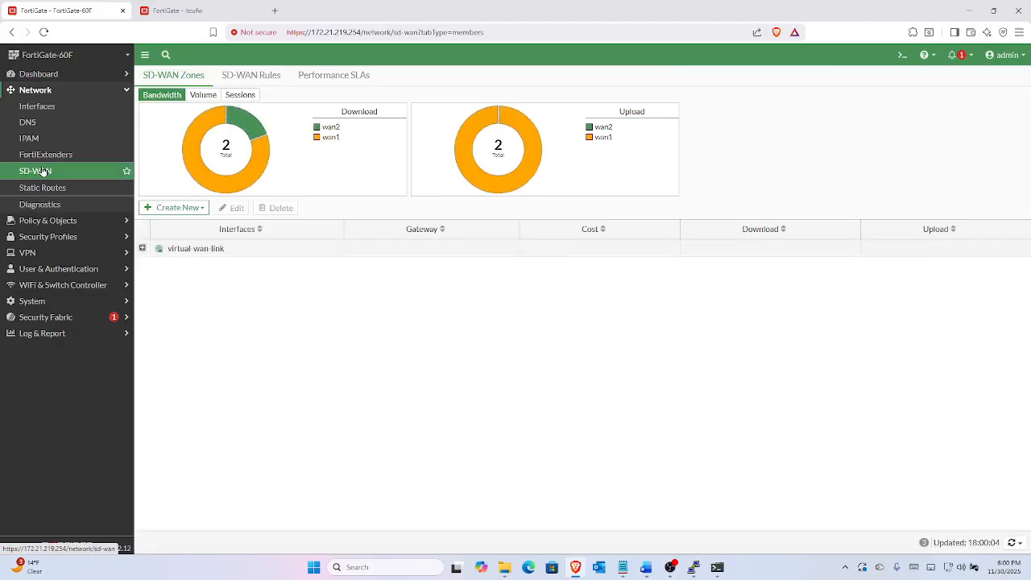
left_click(150, 209)
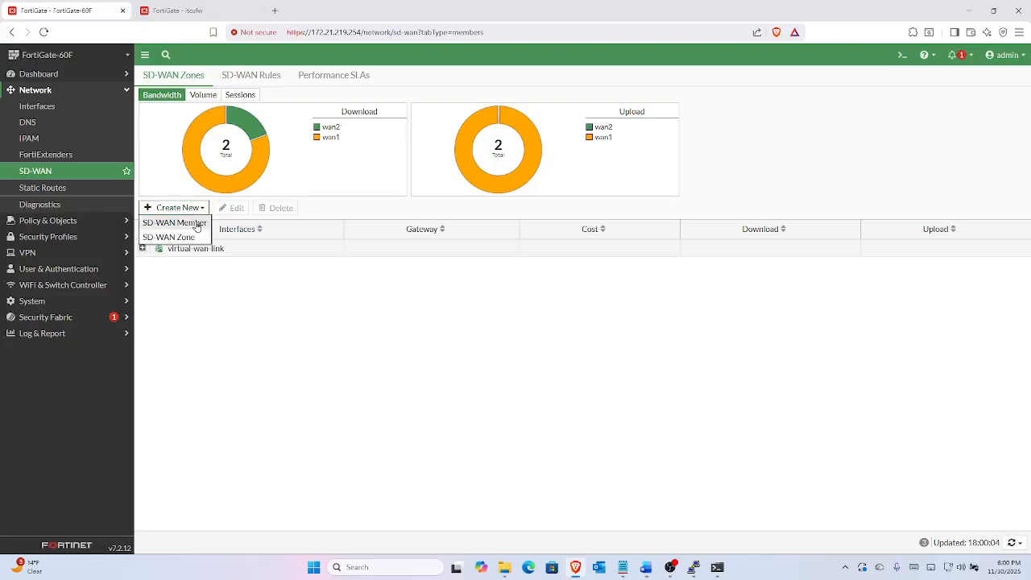
left_click(294, 315)
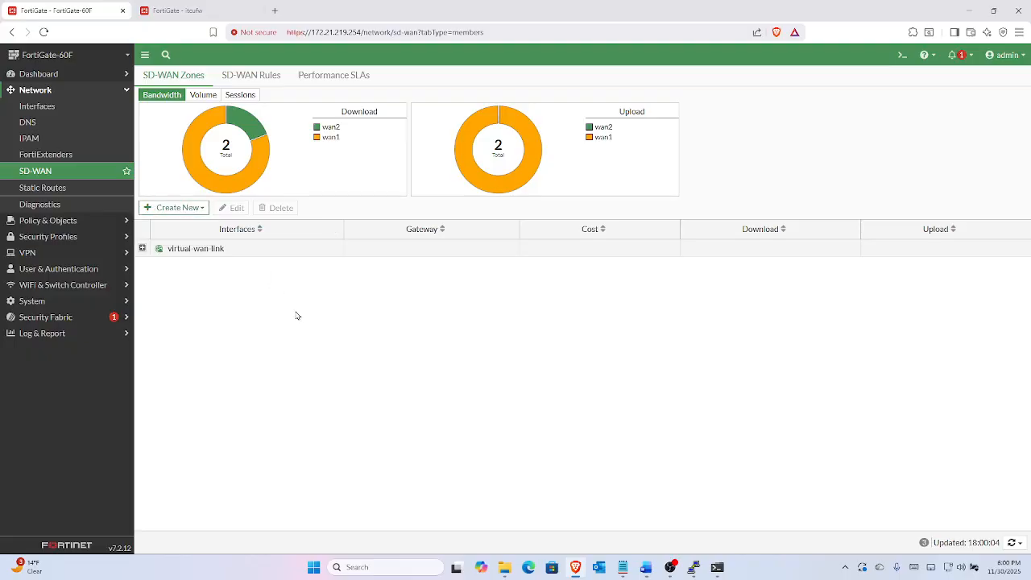
right_click(239, 256)
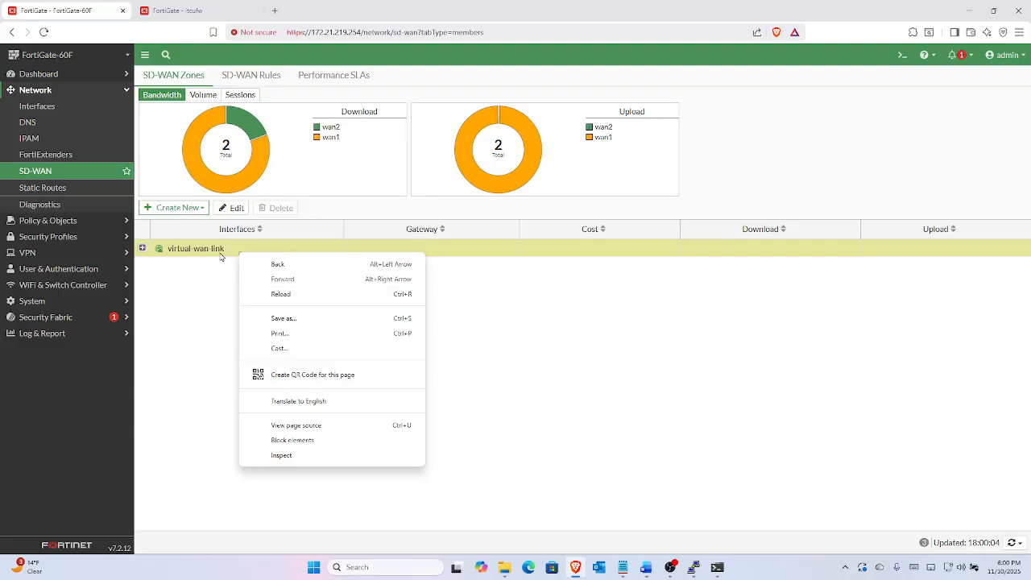
left_click(220, 256)
right_click(222, 254)
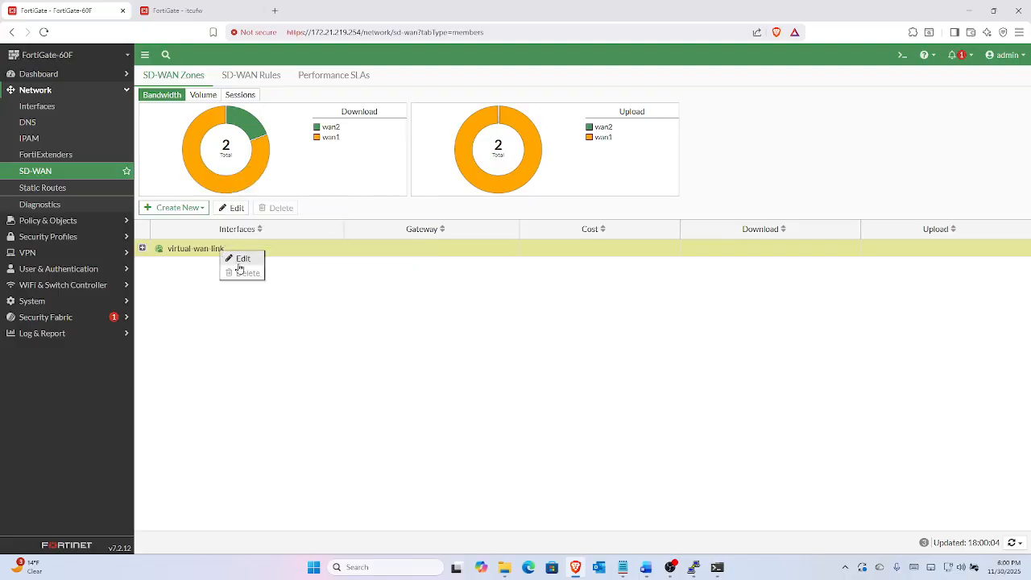
left_click(241, 259)
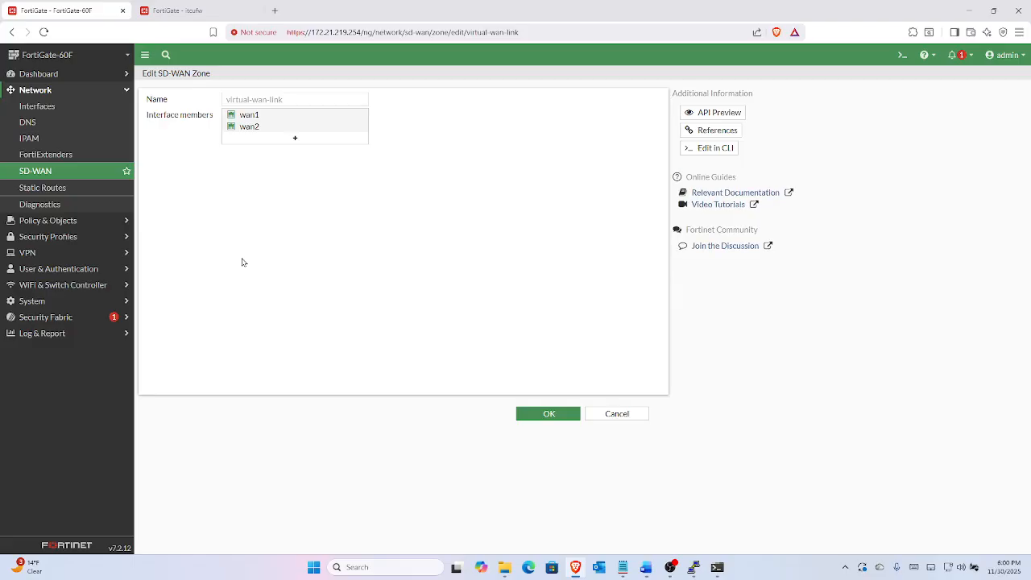
left_click(540, 418)
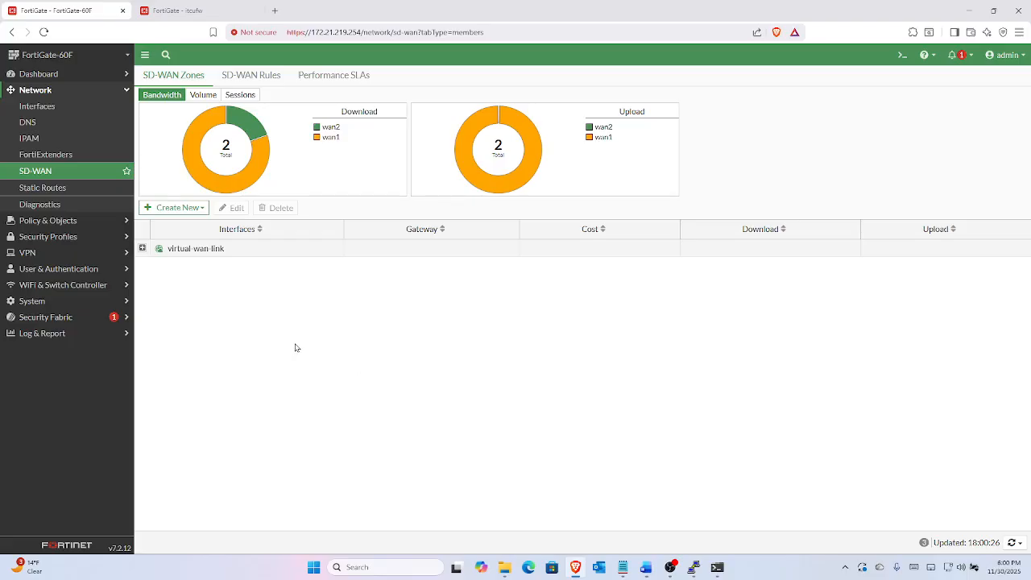
Set the gateway of the wan1 member in virtual-wan-link to 10.77.7.1 and save it.
left_click(143, 249)
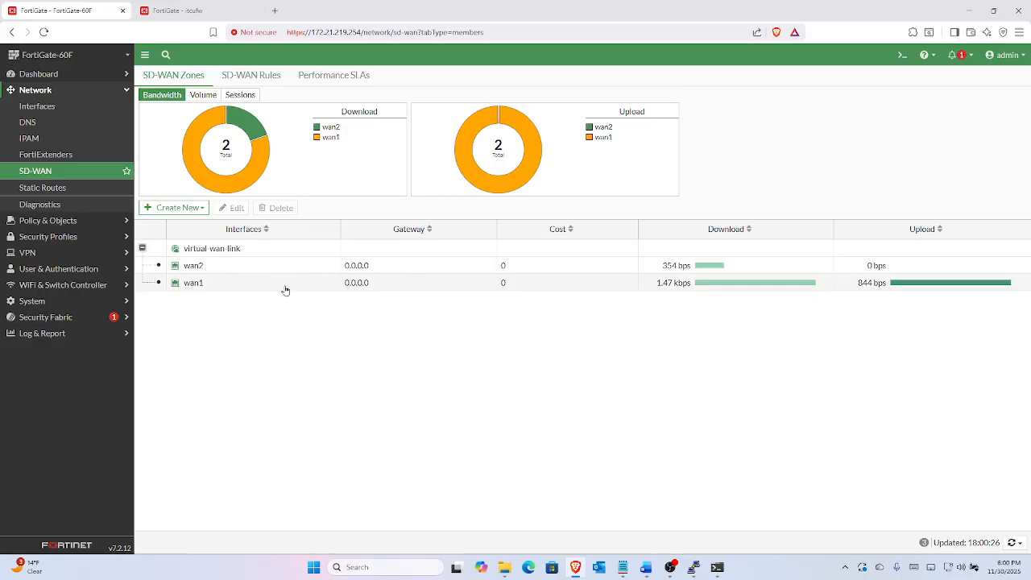
left_click(354, 282)
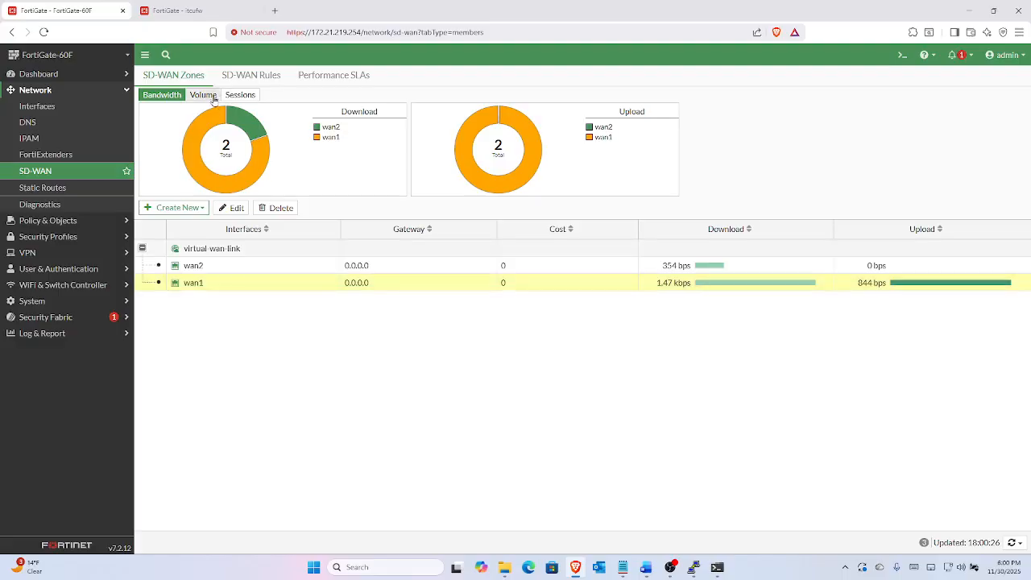
left_click(235, 208)
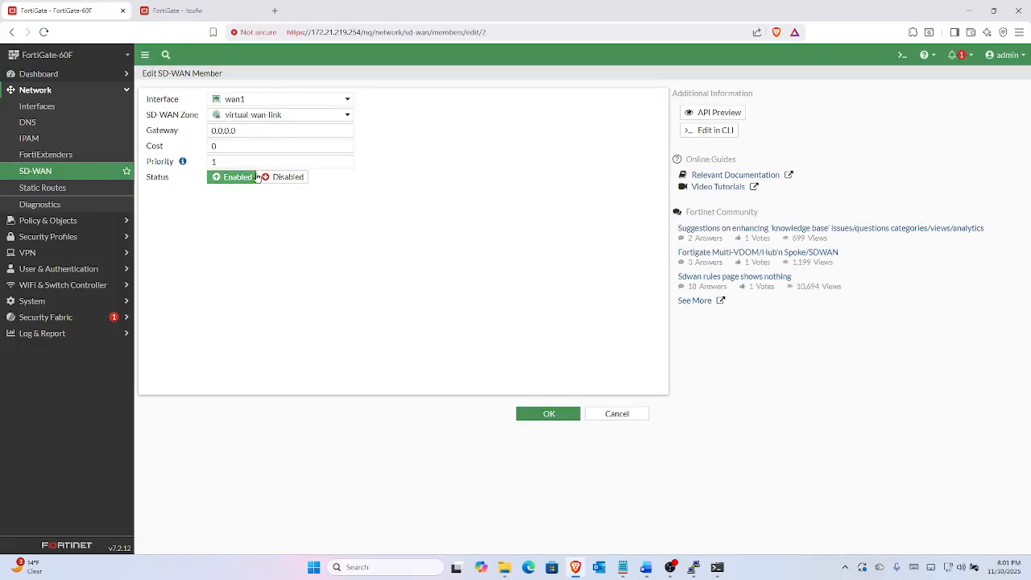
left_click(264, 130)
key("ctrl+a")
key("BackSpace")
type("10")
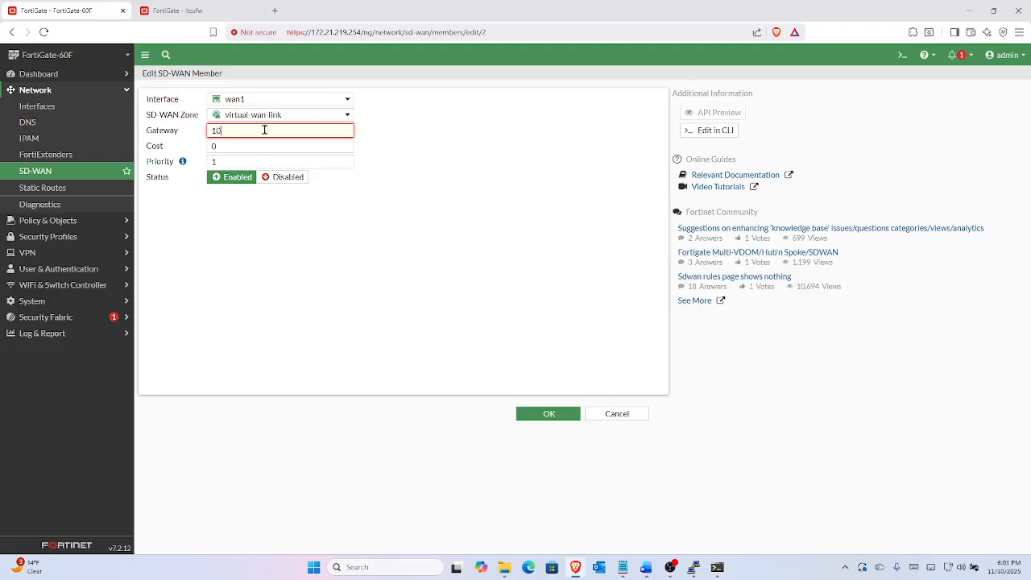
type(".77.7.1")
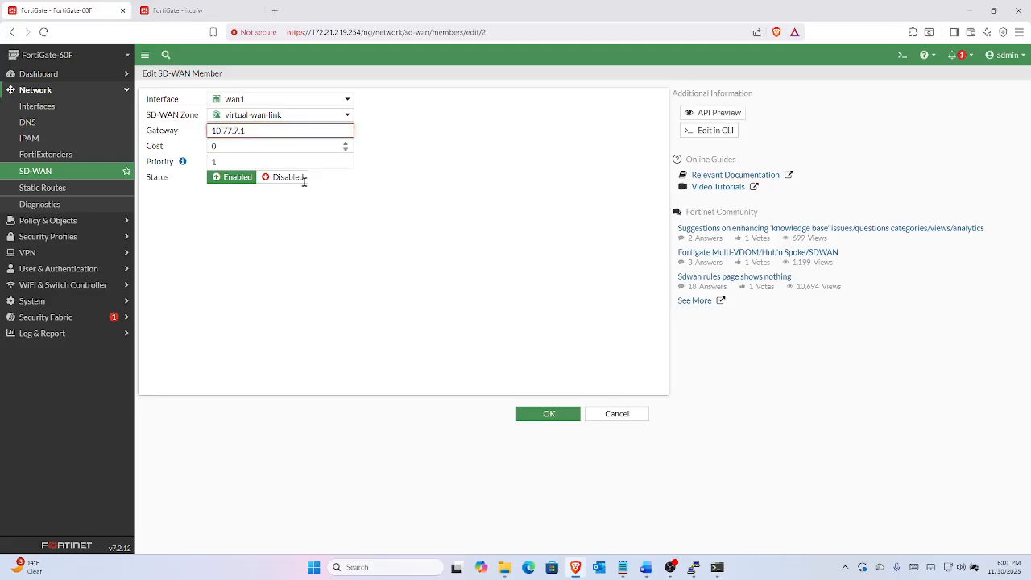
left_click(536, 416)
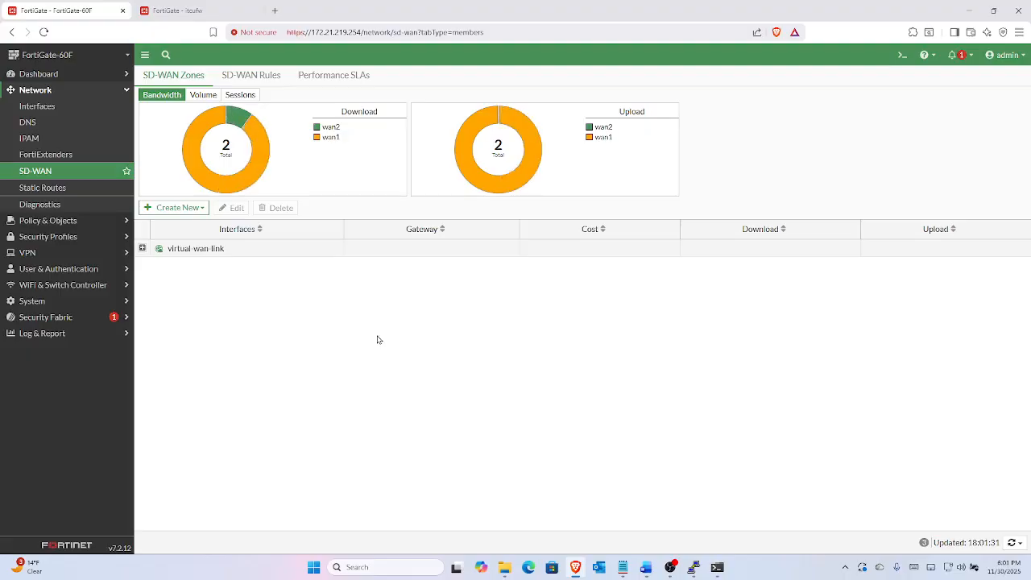
Set the gateway of the wan2 SD-WAN member to 10.88.8.1, save it, and expand the zone's member list.
left_click(142, 249)
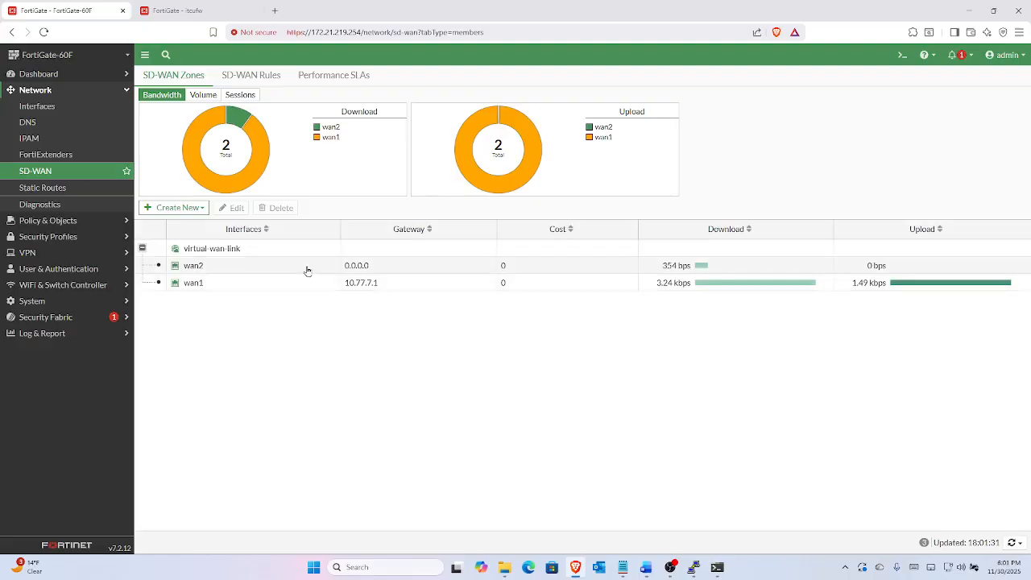
left_click(306, 268)
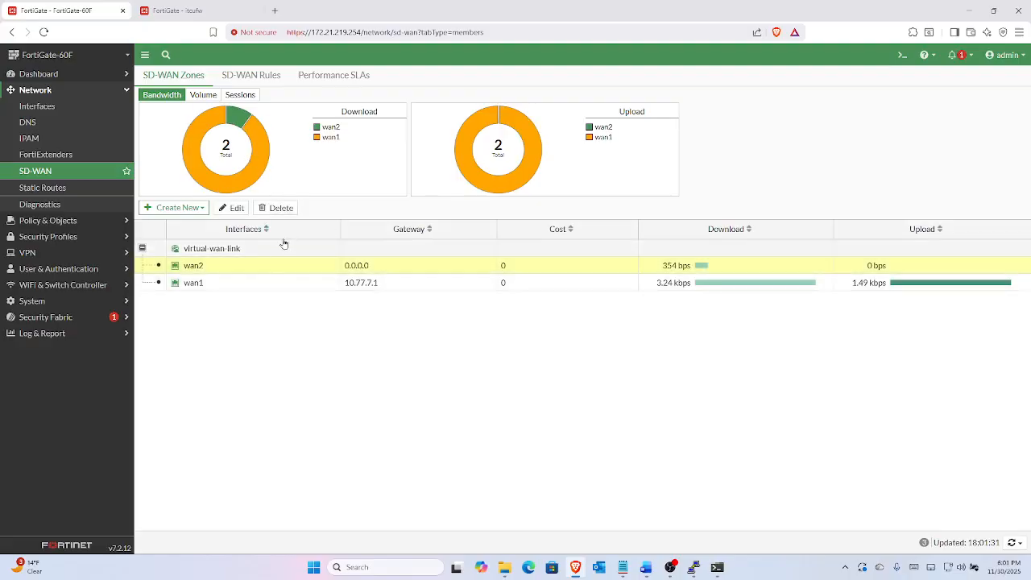
left_click(234, 207)
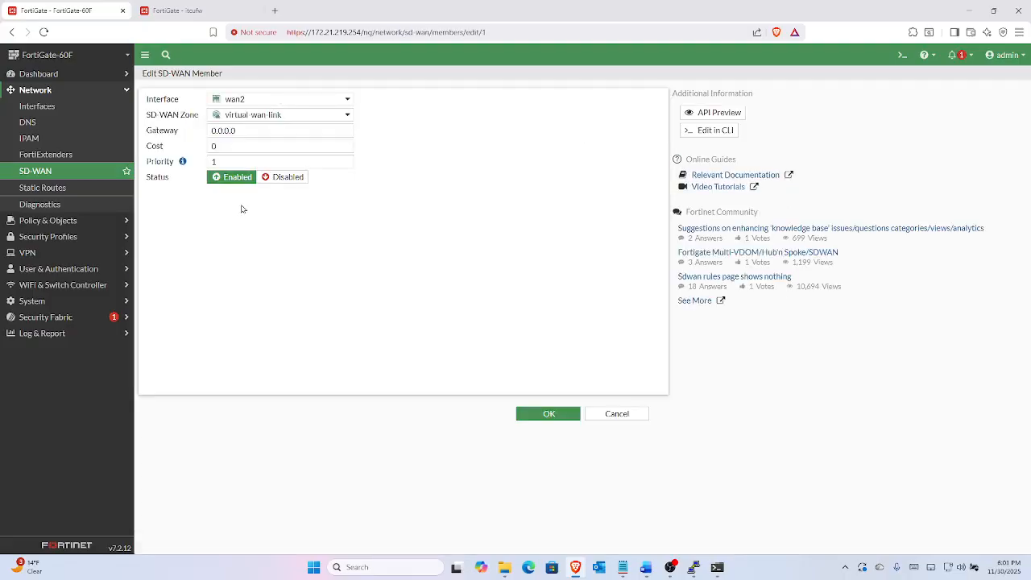
left_click(256, 130)
key("BackSpace")
key("BackSpace")
key("BackSpace")
key("BackSpace")
key("BackSpace")
key("BackSpace")
key("BackSpace")
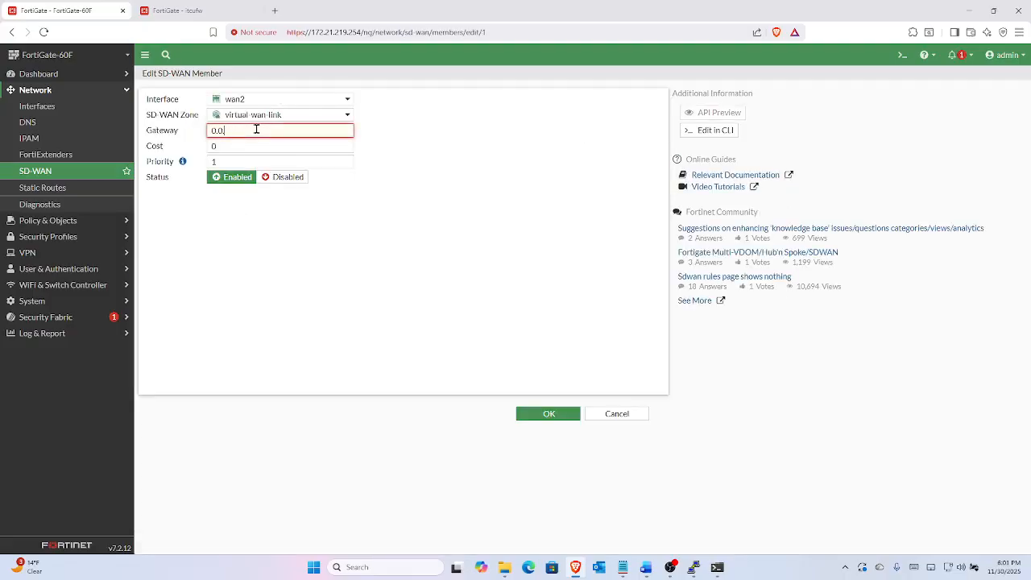
type("10.88.8.1")
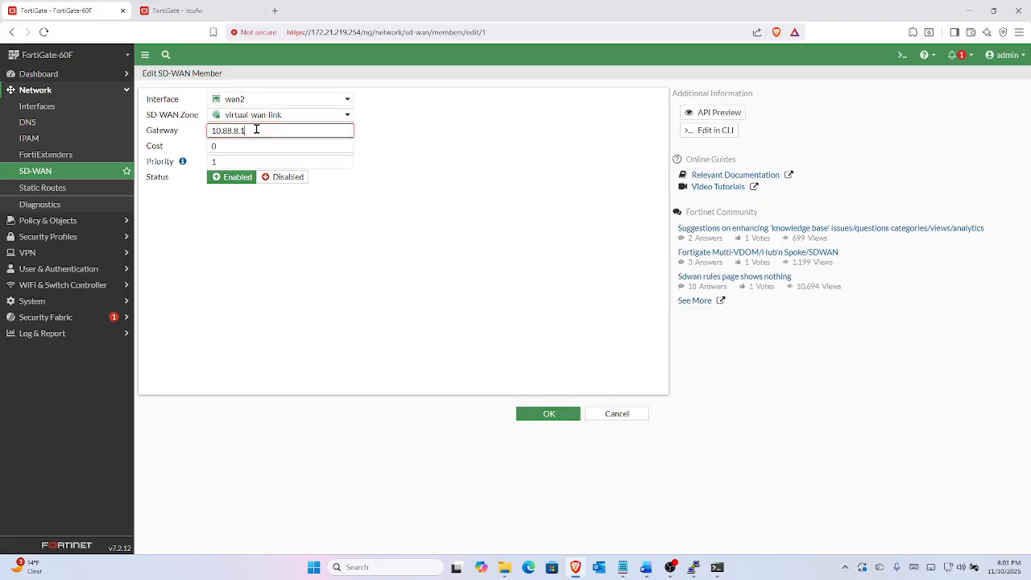
left_click(525, 415)
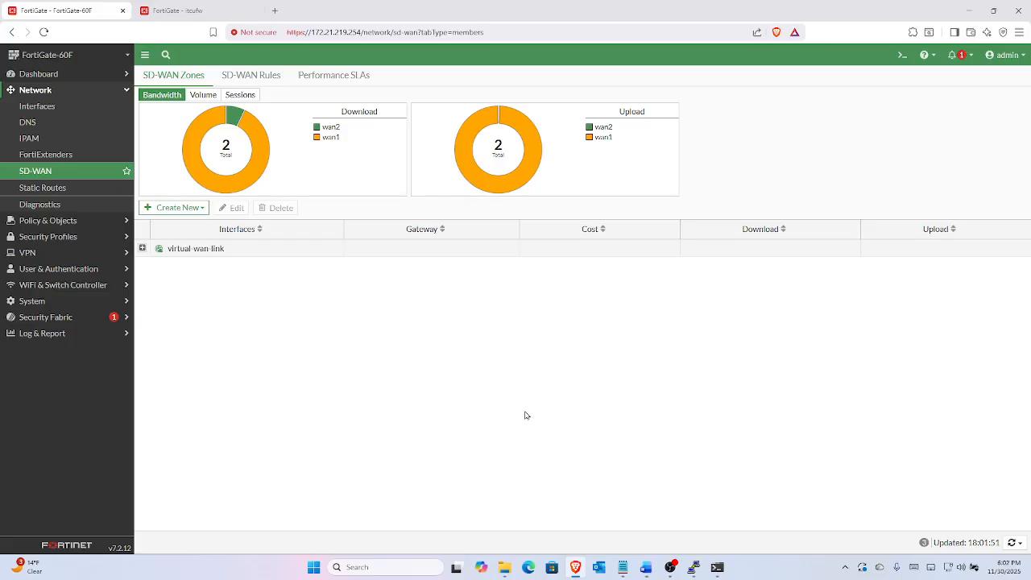
left_click(142, 249)
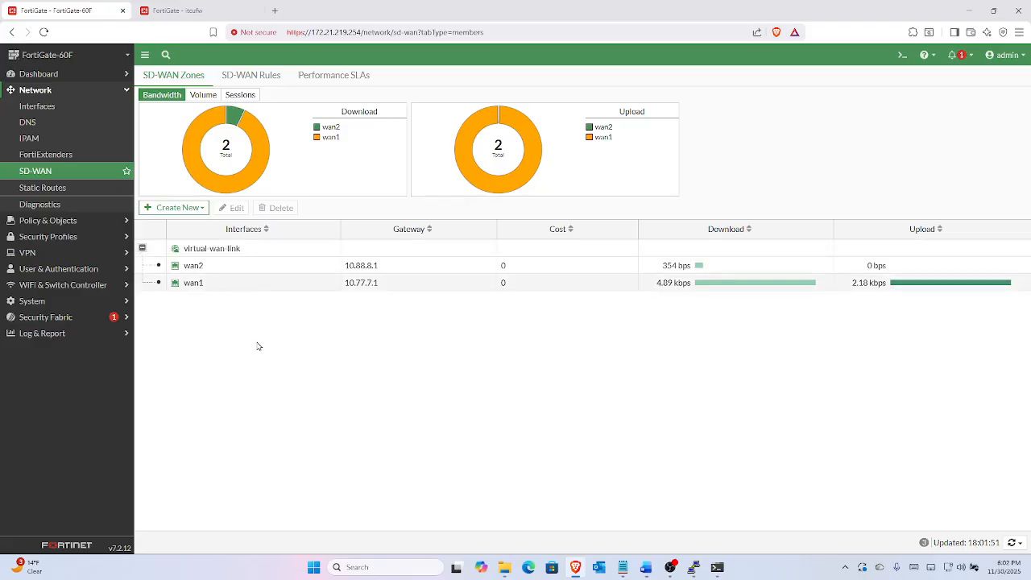
Change the 0.0.0.0/0 static route's interface from wan1 to virtual-wan-link and save the route.
left_click(59, 190)
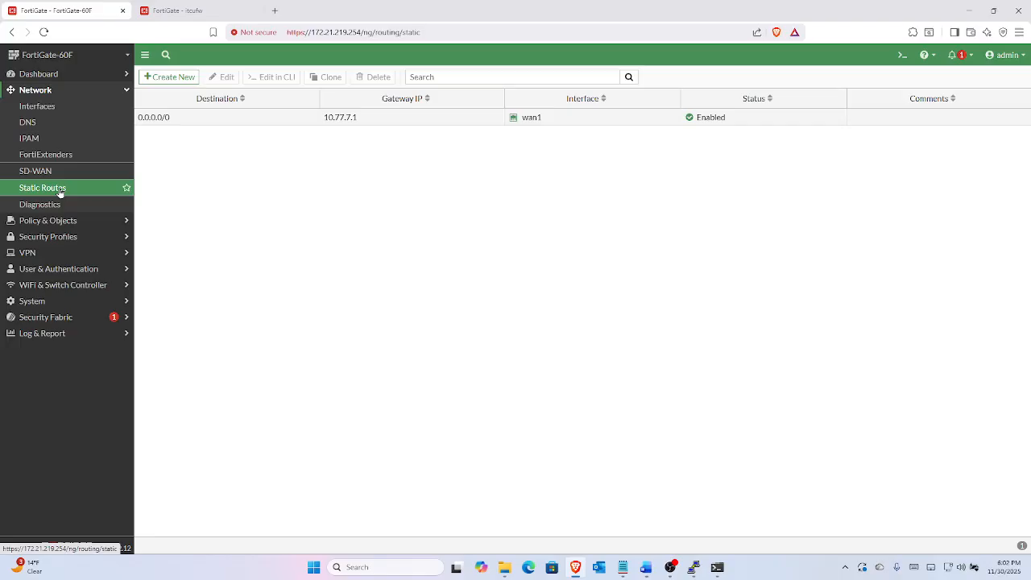
left_click(210, 122)
left_click(222, 77)
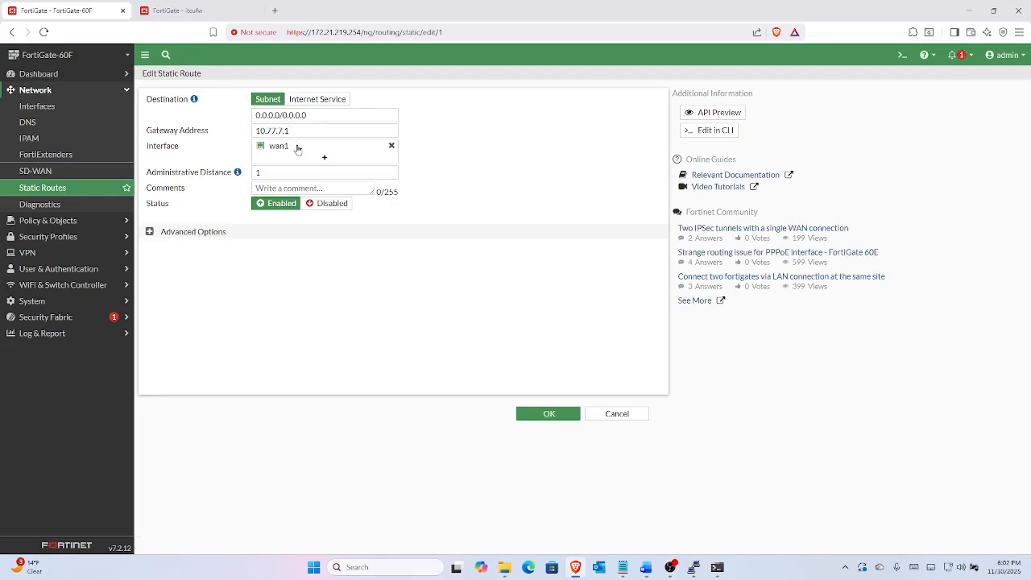
mouse_move(298, 149)
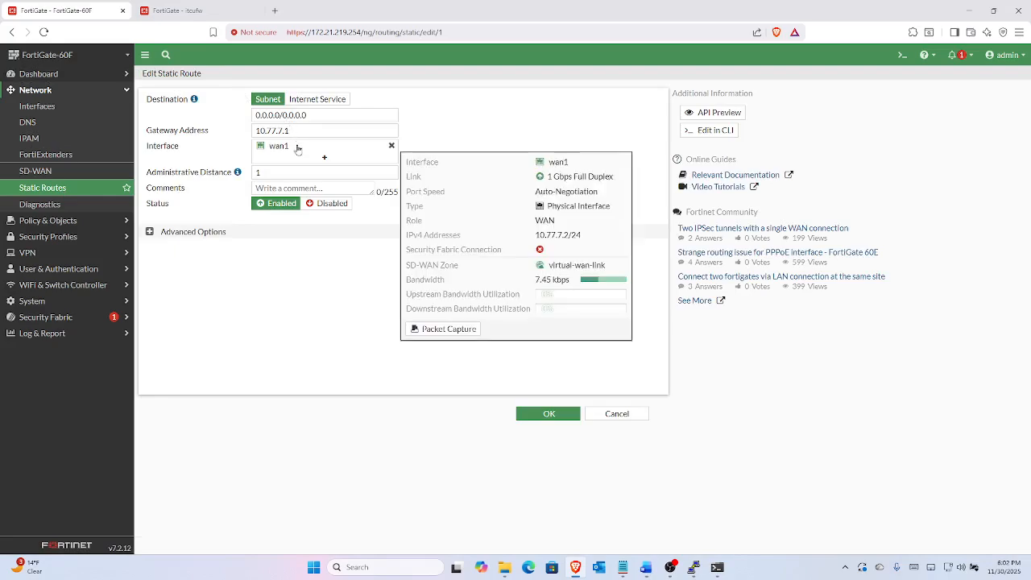
left_click(393, 146)
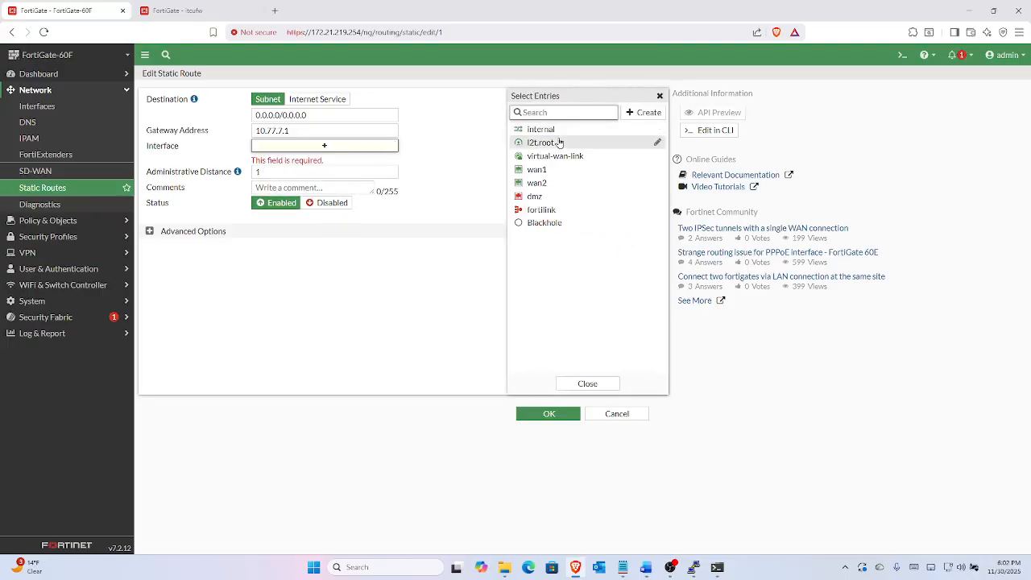
left_click(564, 158)
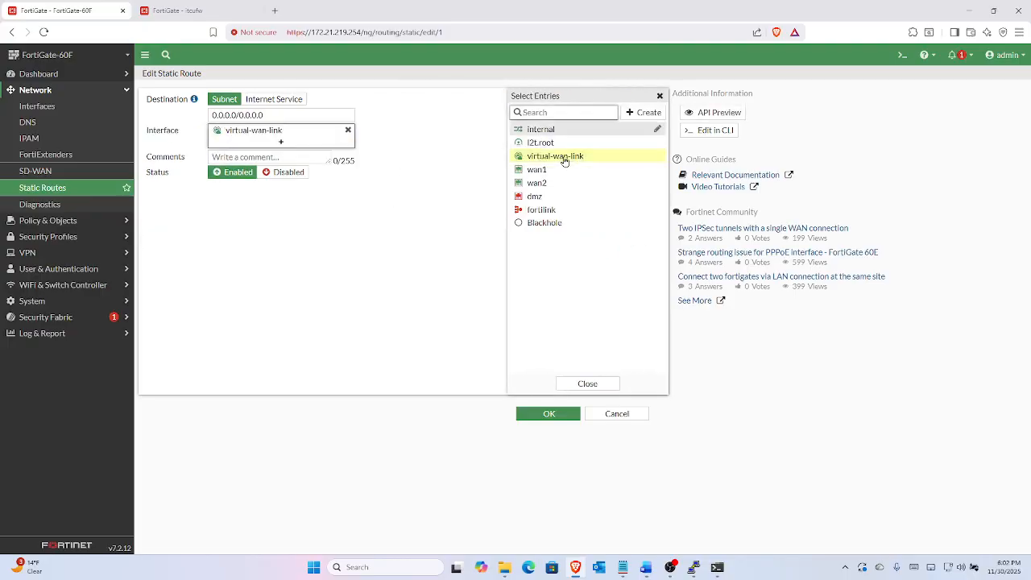
left_click(550, 414)
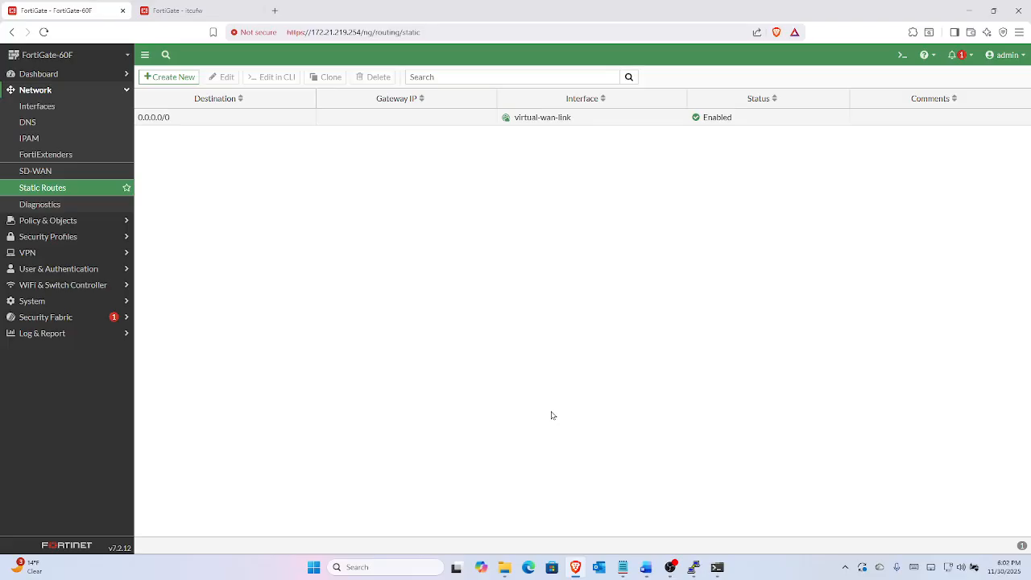
Check the virtual-wan-link members, rerun tracert -d 8.8.4.4 in Command Prompt, stop the trace partway, and return to the browser.
left_click(66, 173)
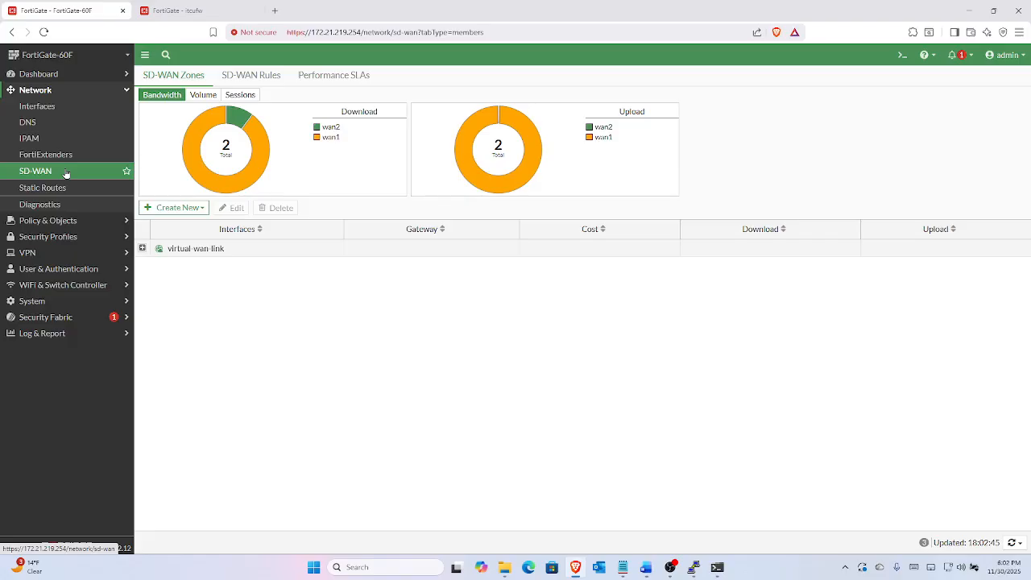
left_click(144, 249)
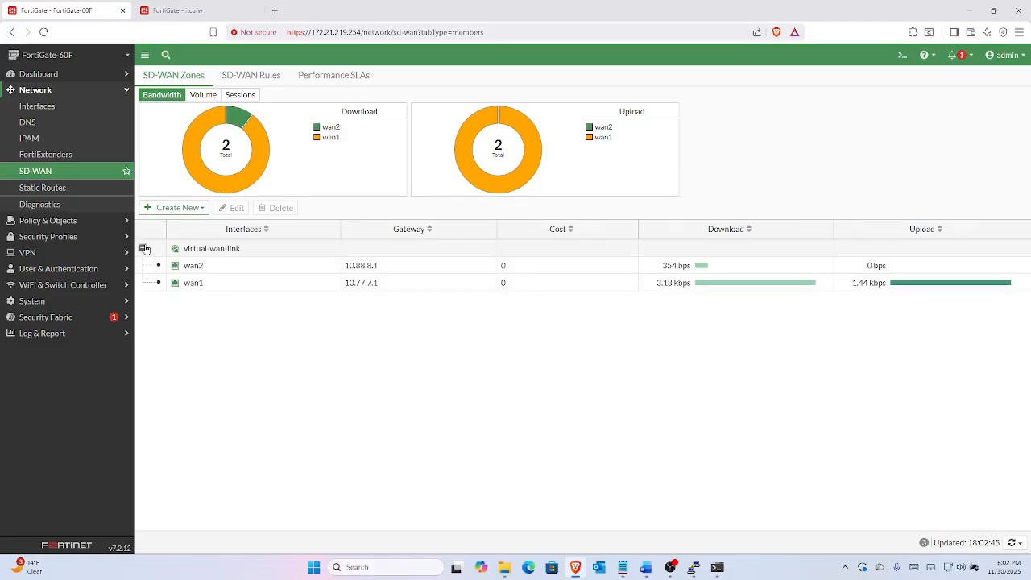
left_click(718, 568)
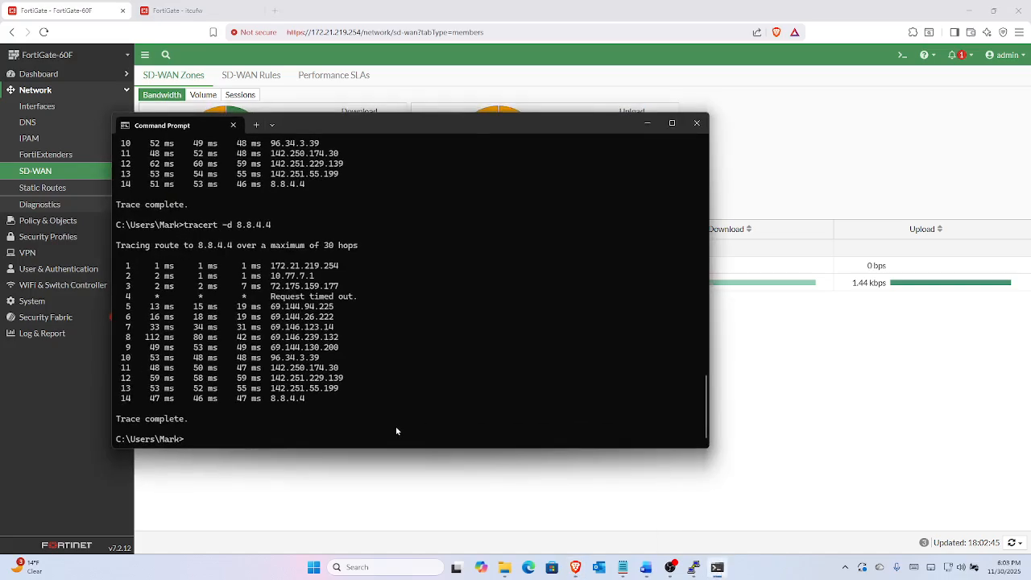
key("Up")
key("Return")
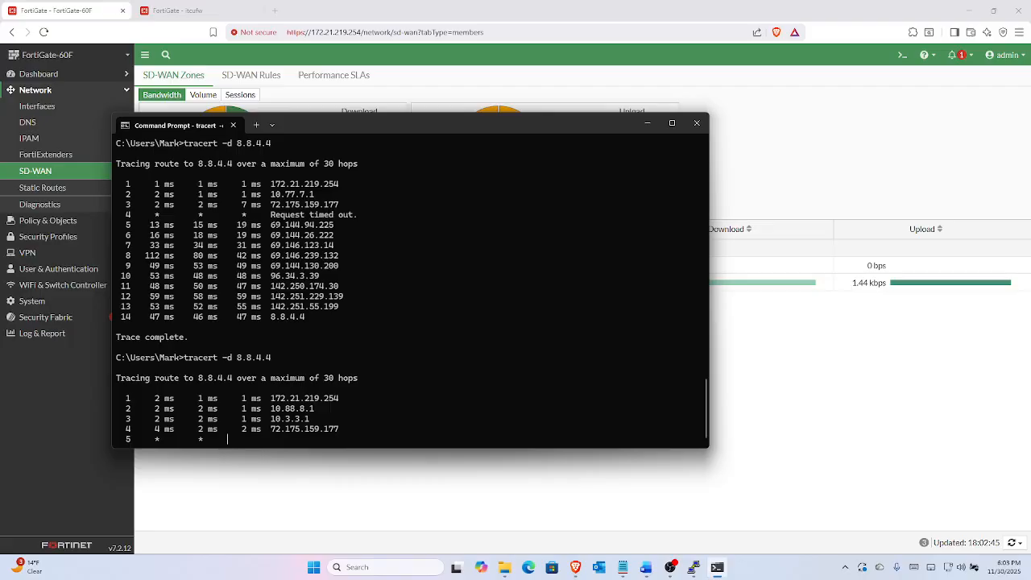
key("ctrl+c")
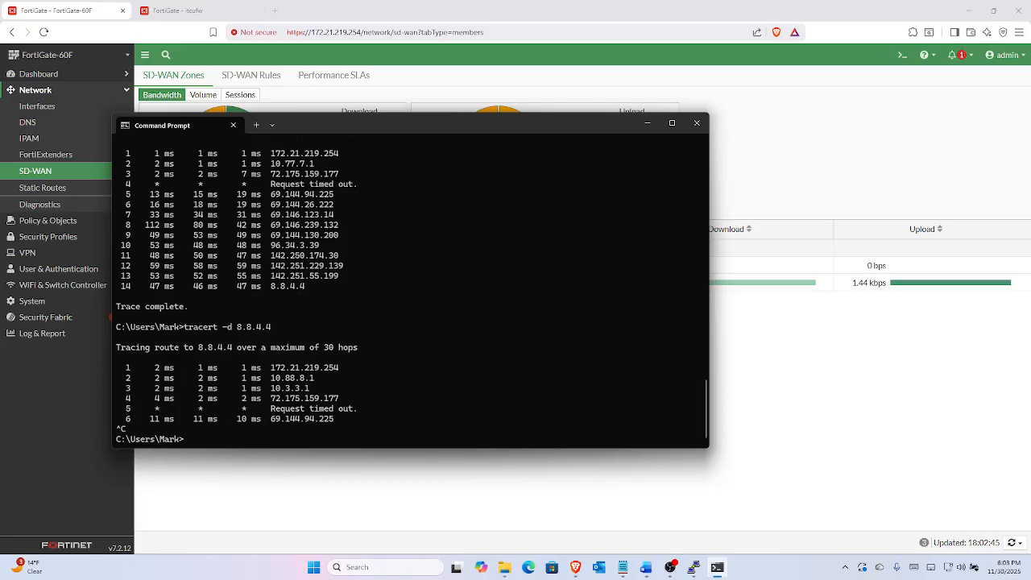
left_click(802, 414)
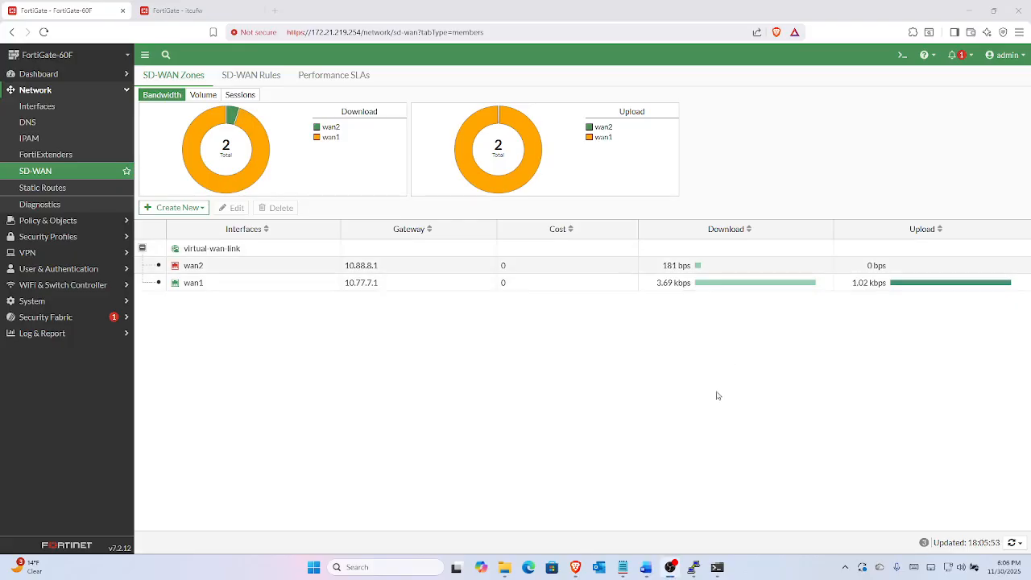
Run tracert -d 8.8.4.4 again in Command Prompt to check the traffic path, and return to the browser.
left_click(718, 568)
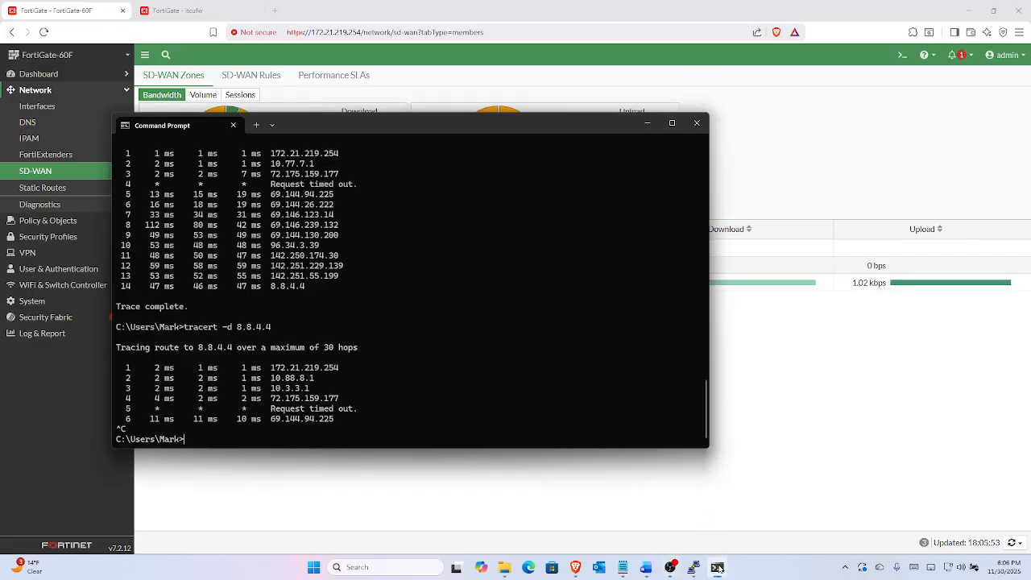
key("Up")
key("Return")
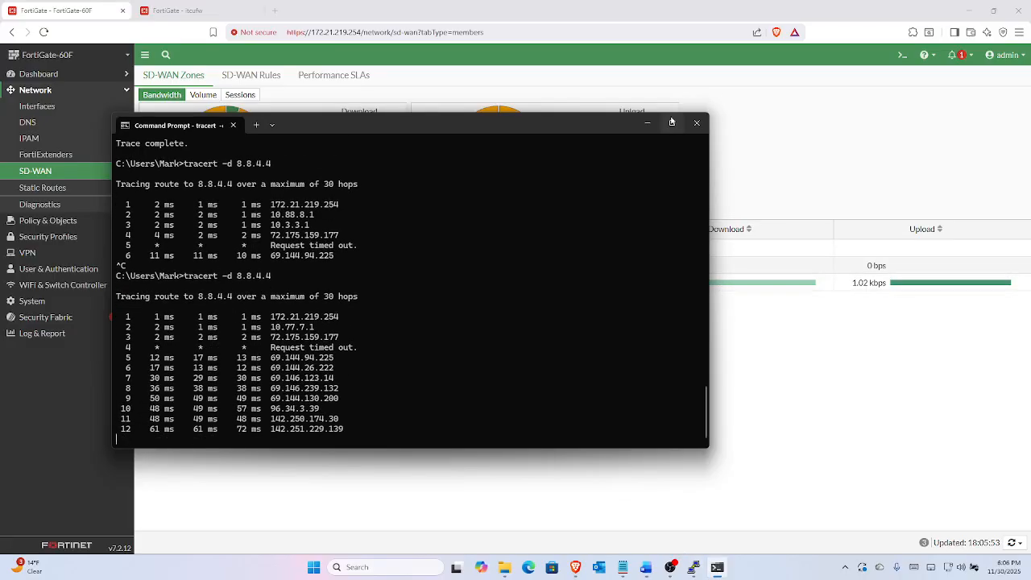
left_click(646, 121)
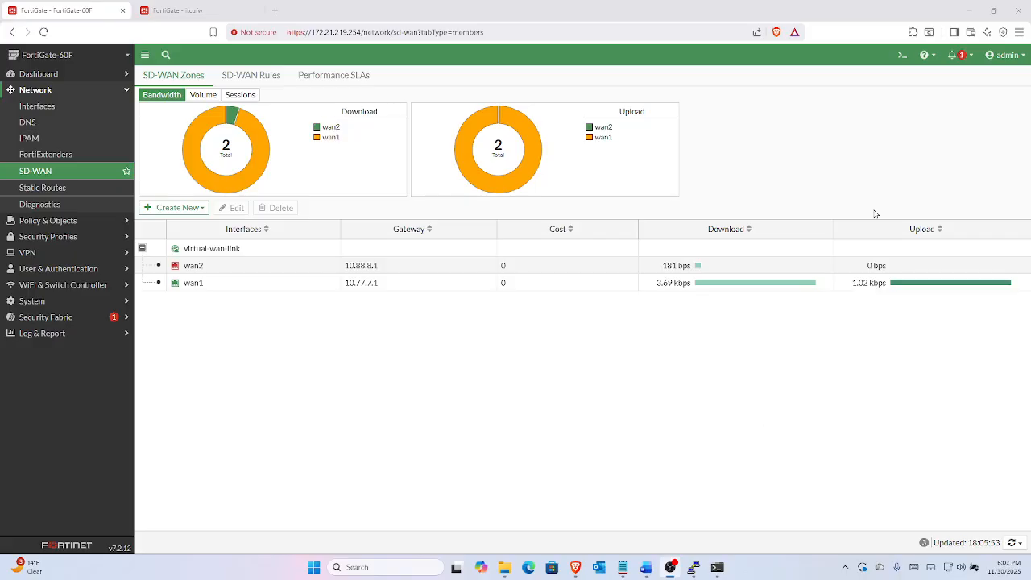
Run get router info routing-table all in the FortiGate CLI console, review the default routes, and minimize the console.
left_click(901, 53)
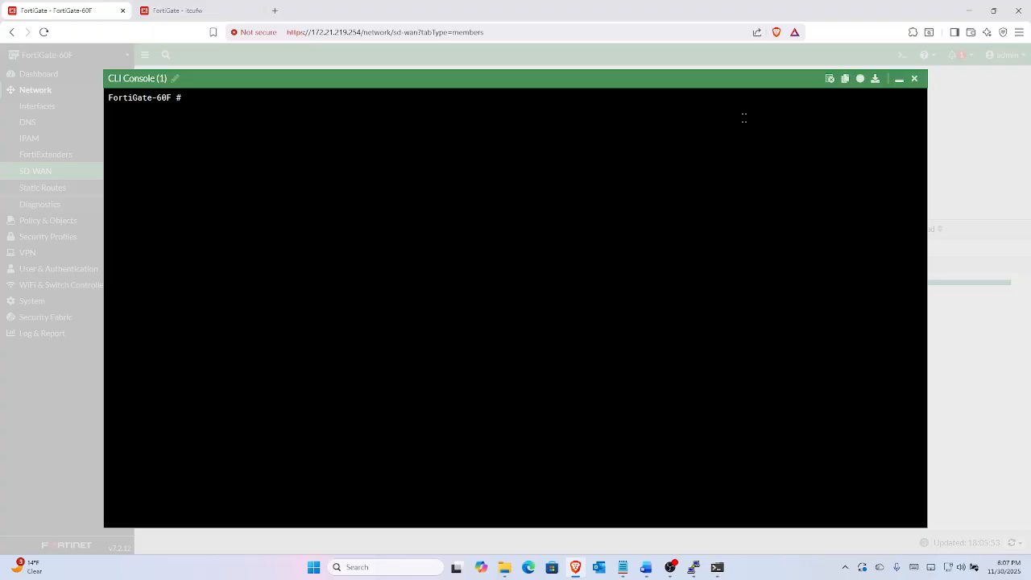
key("ctrl+v")
key("Return")
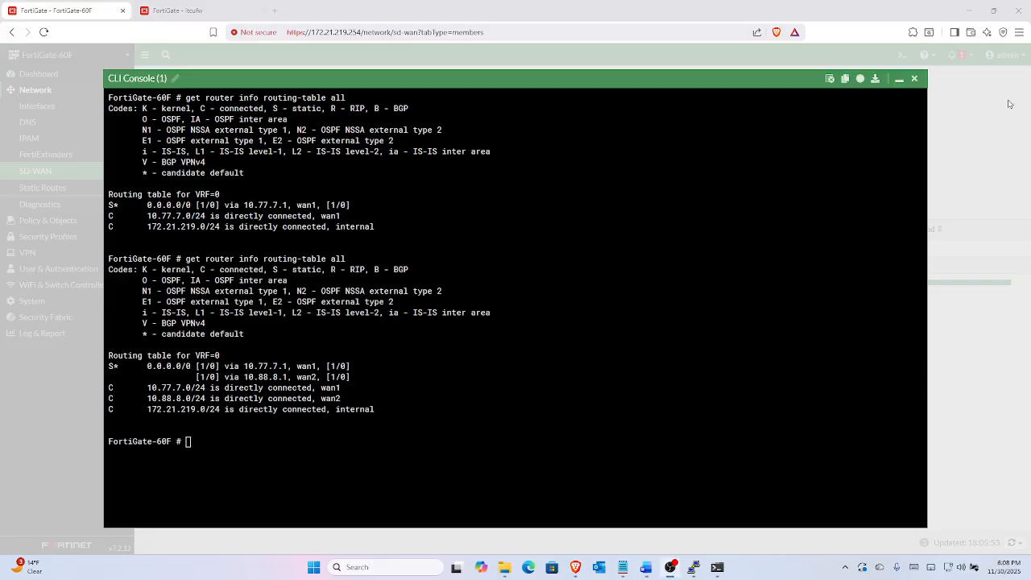
left_click(789, 259)
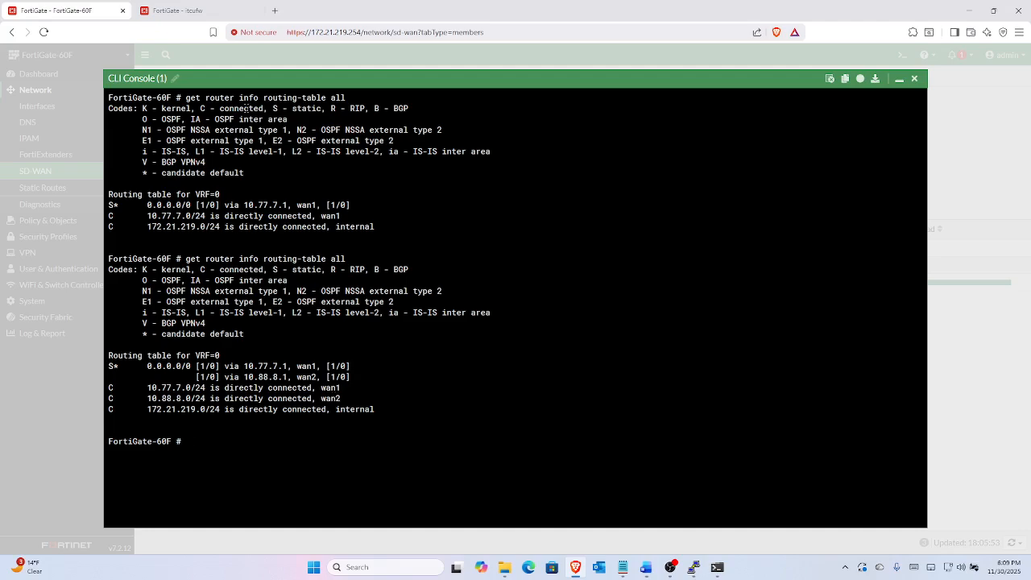
left_click(898, 83)
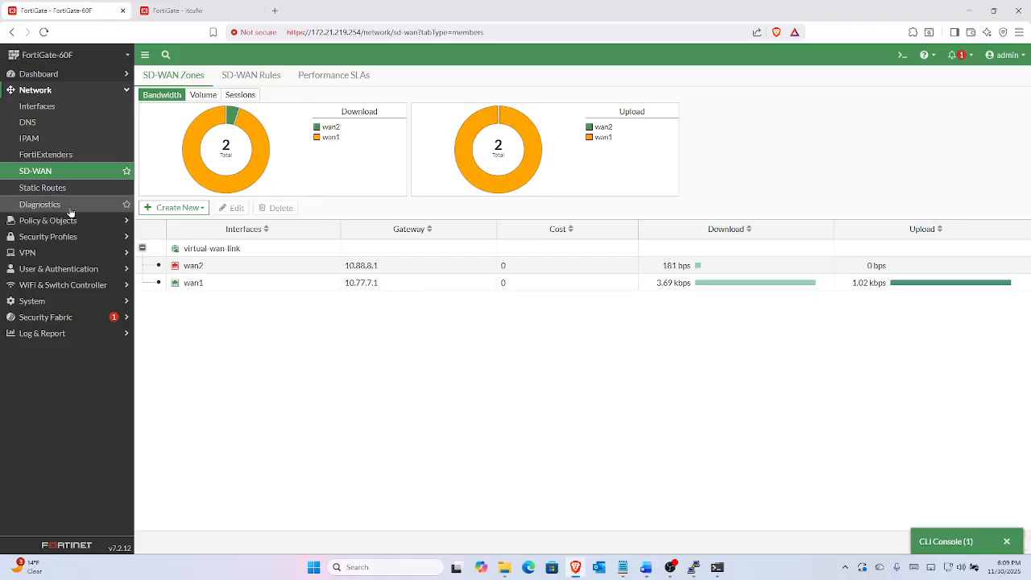
Create an SD-WAN performance SLA named test with server 10.4.4.11, keeping the default ping probe, and reload the SLA list.
left_click(75, 174)
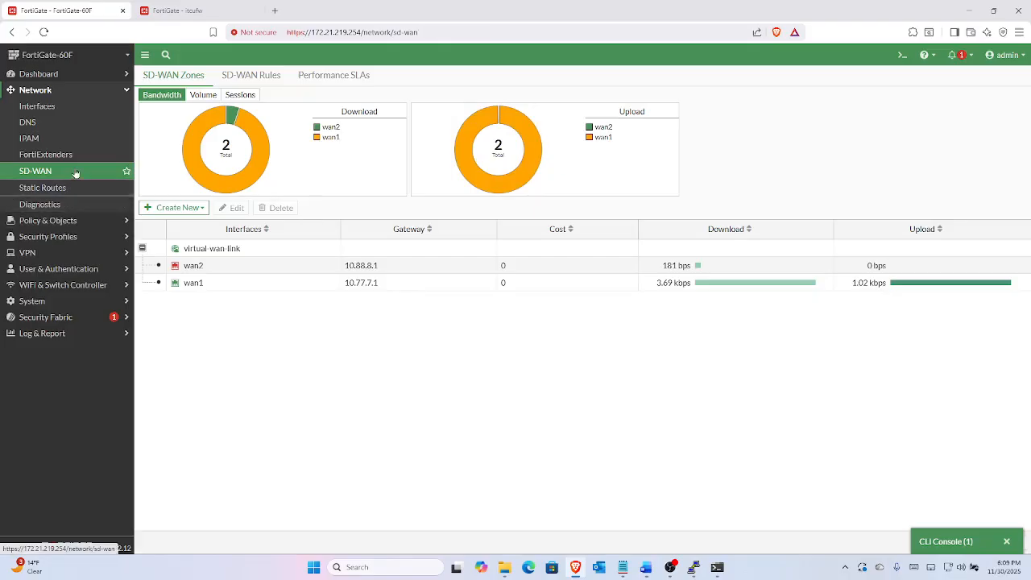
left_click(329, 76)
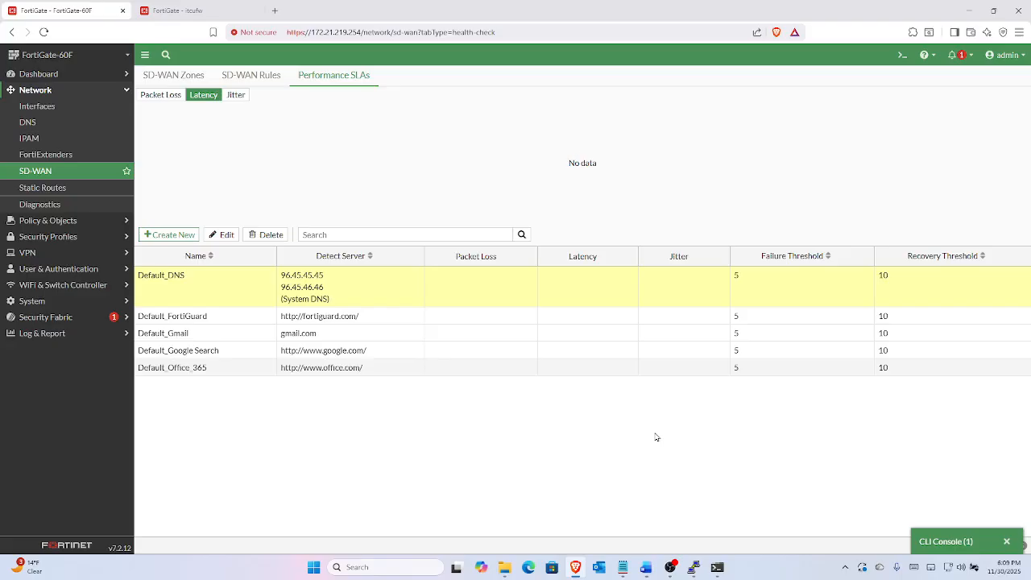
left_click(170, 238)
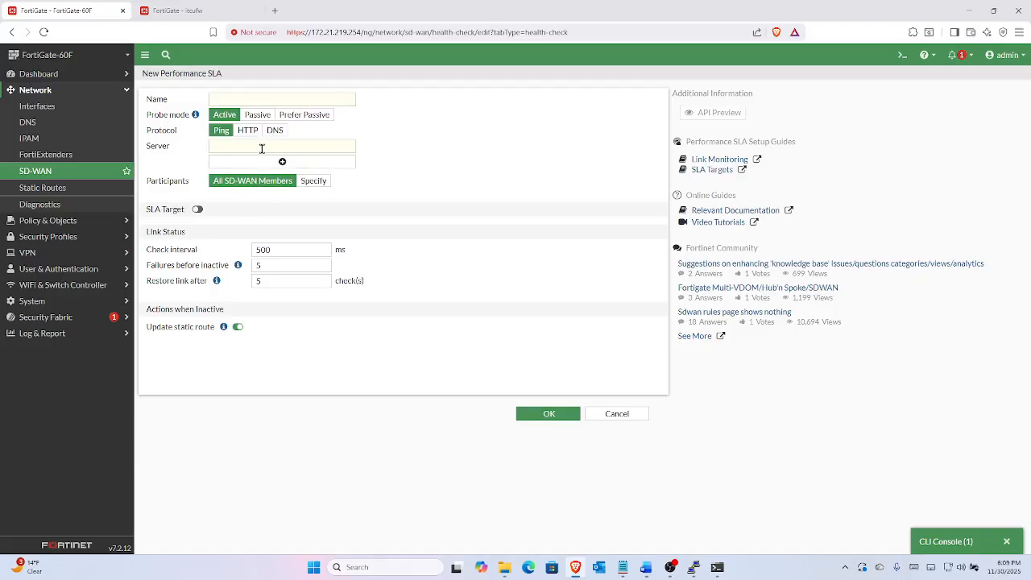
left_click(230, 100)
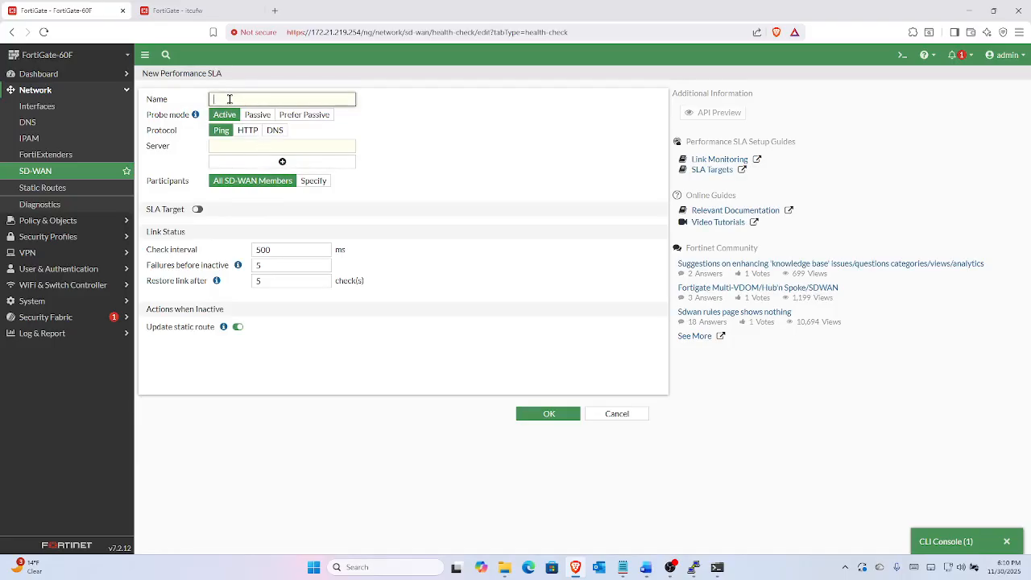
type("test")
left_click(247, 149)
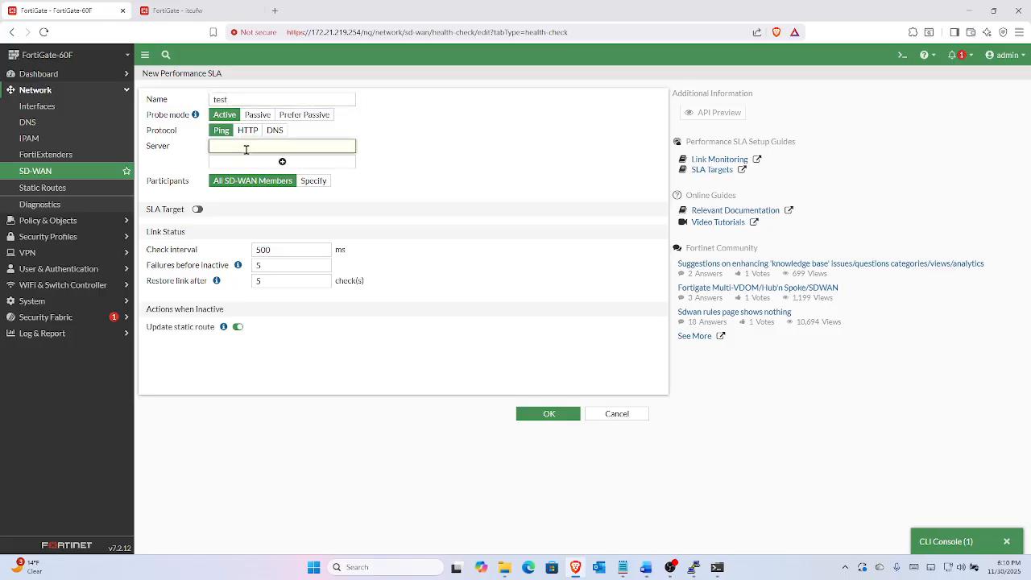
type("10.4.4.11")
left_click(531, 420)
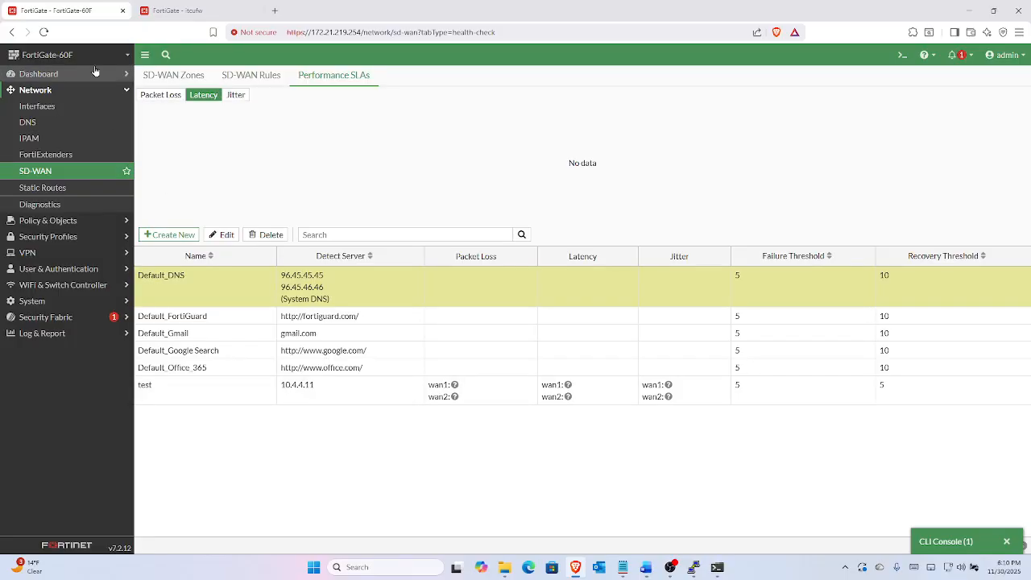
left_click(44, 33)
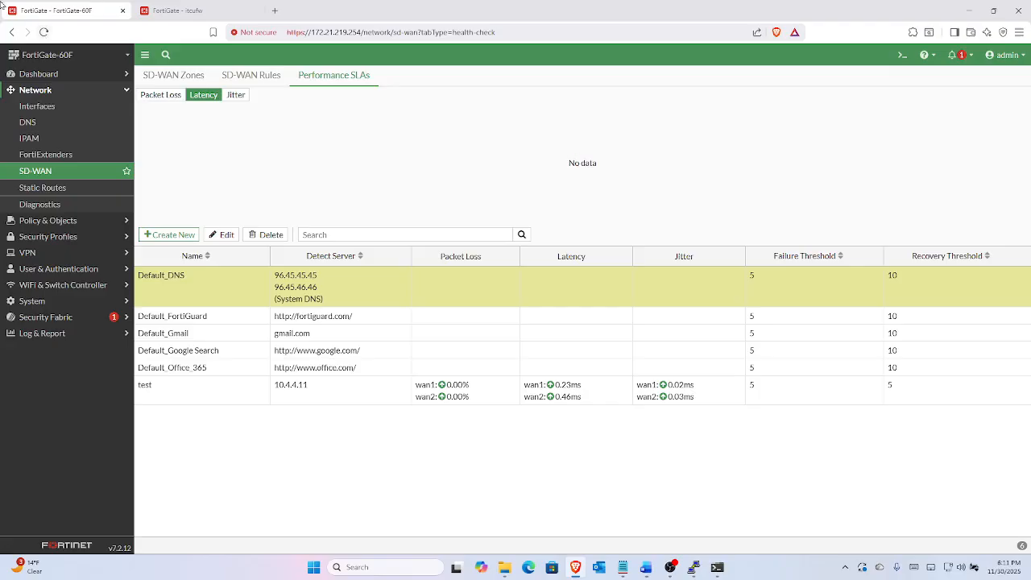
On the itcufw firewall, set the action of the "Inside network to mail server" policy to DENY and apply it.
left_click(175, 13)
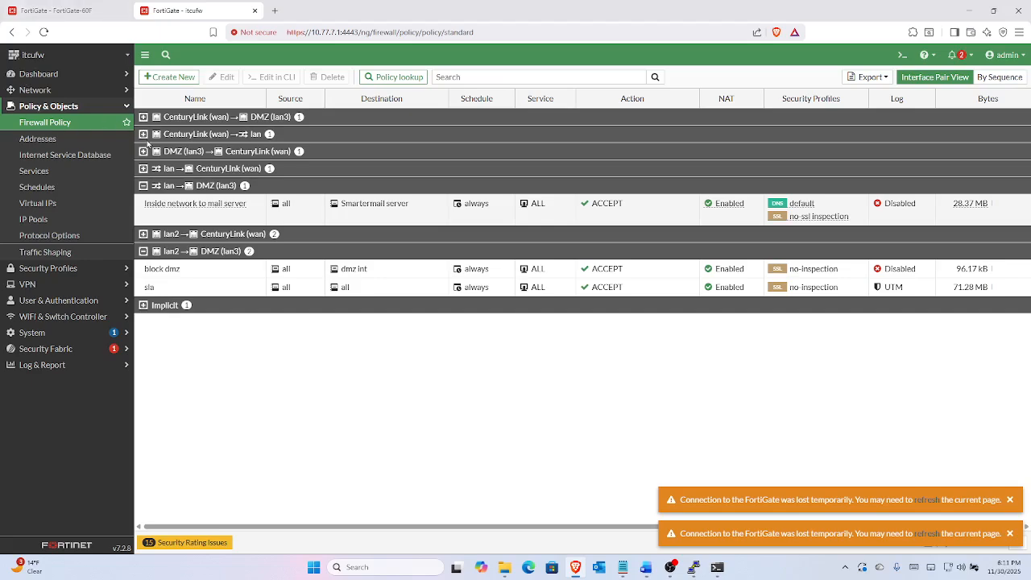
left_click(175, 213)
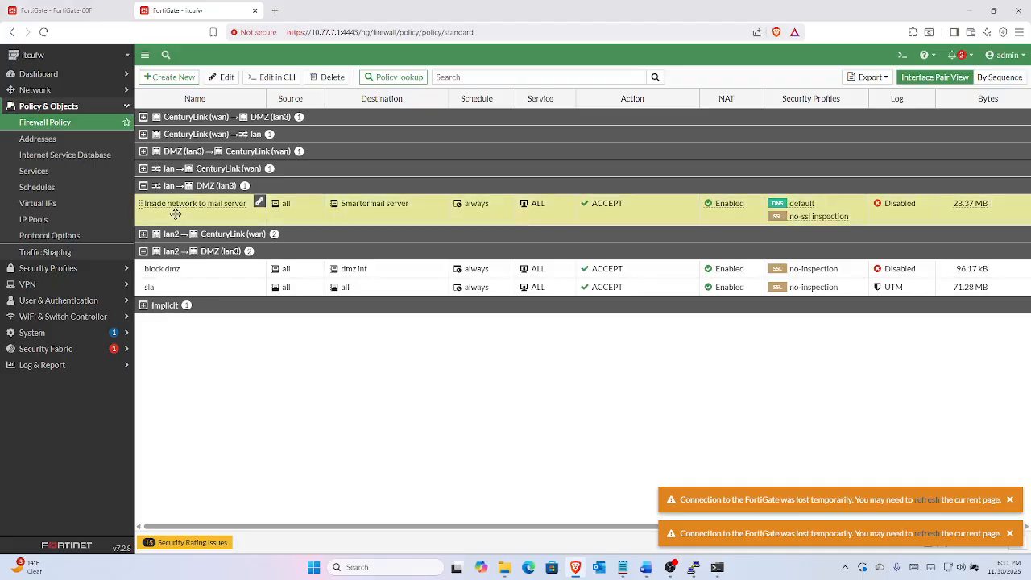
left_click(693, 204)
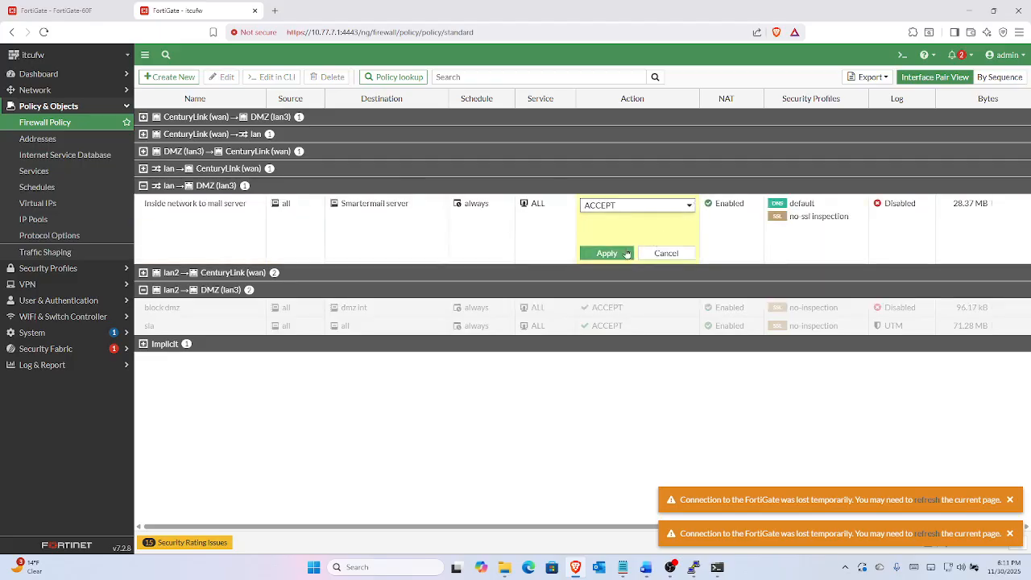
left_click(689, 208)
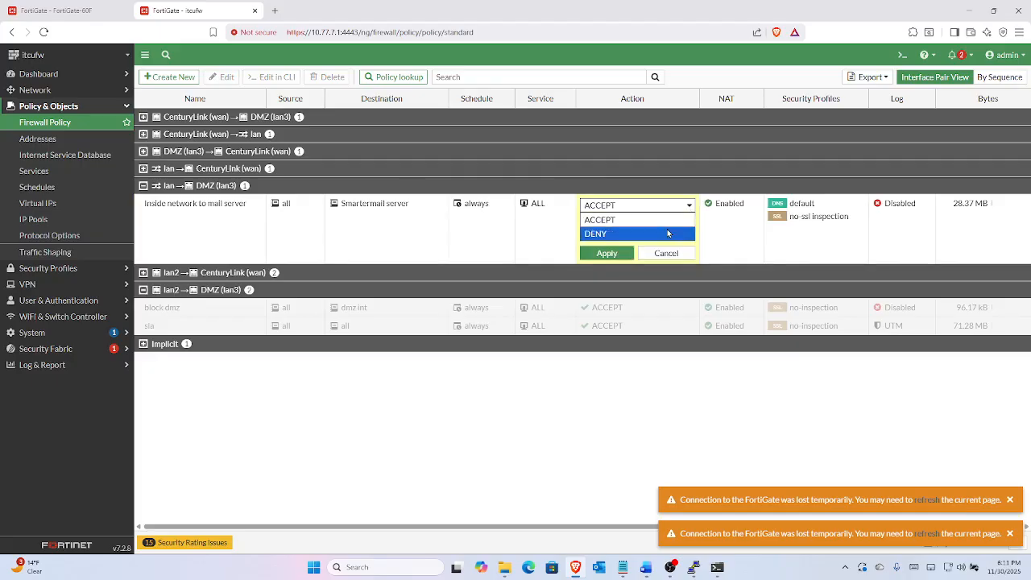
left_click(667, 233)
left_click(607, 253)
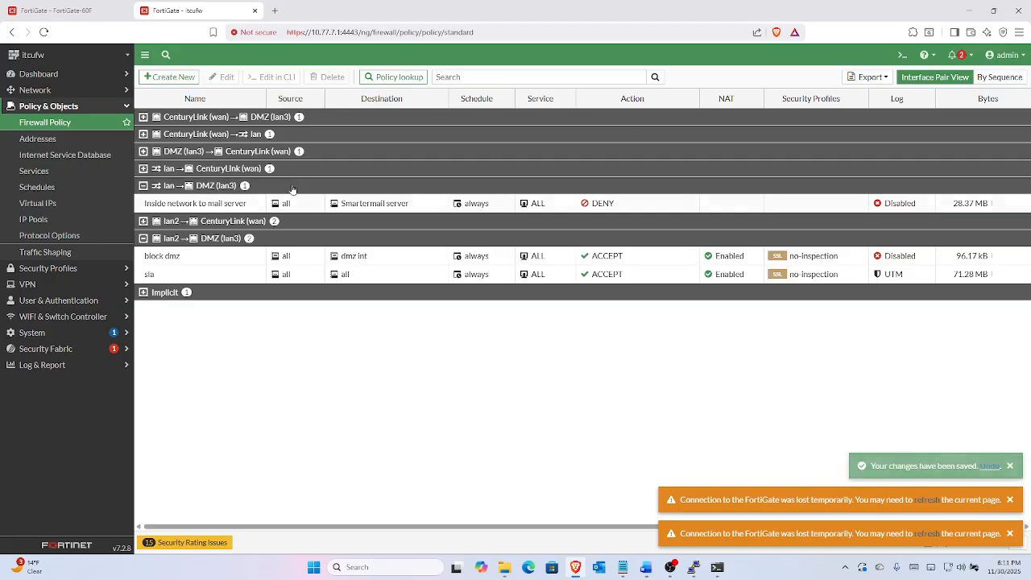
On FortiGate-60F, recheck the test SLA's link status and examine the virtual-wan-link members and their bandwidth.
left_click(38, 14)
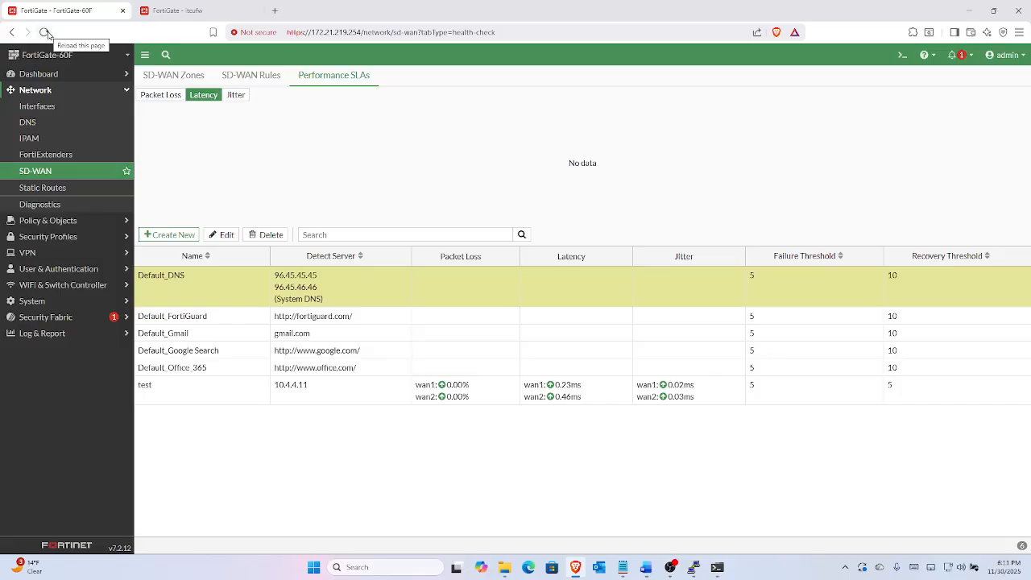
left_click(46, 33)
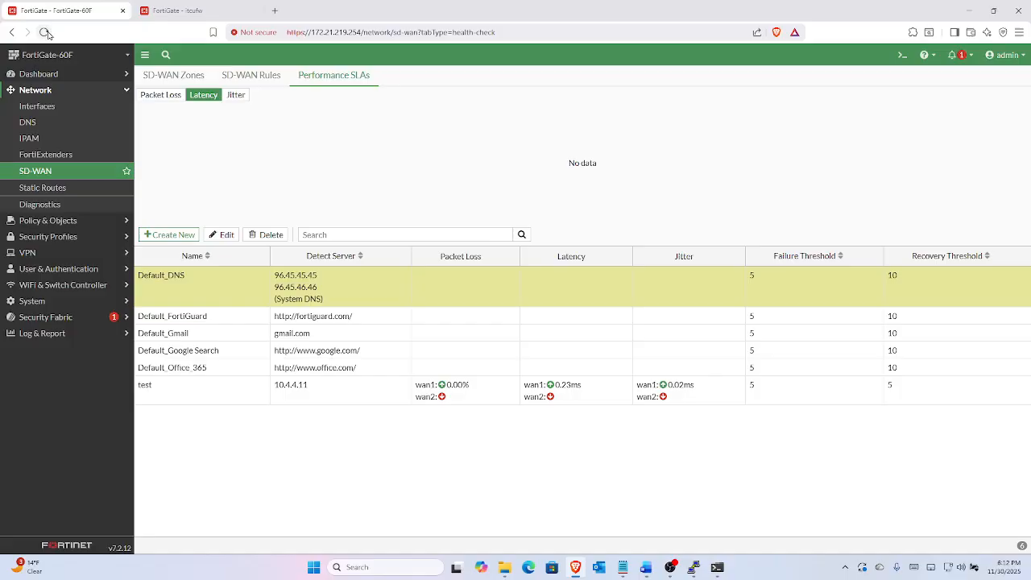
left_click(161, 84)
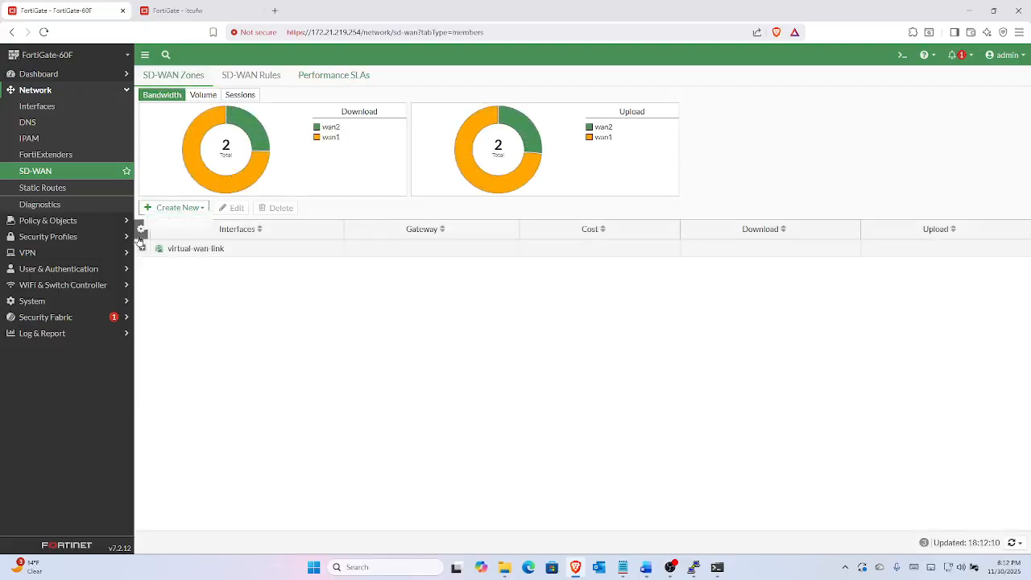
left_click(143, 249)
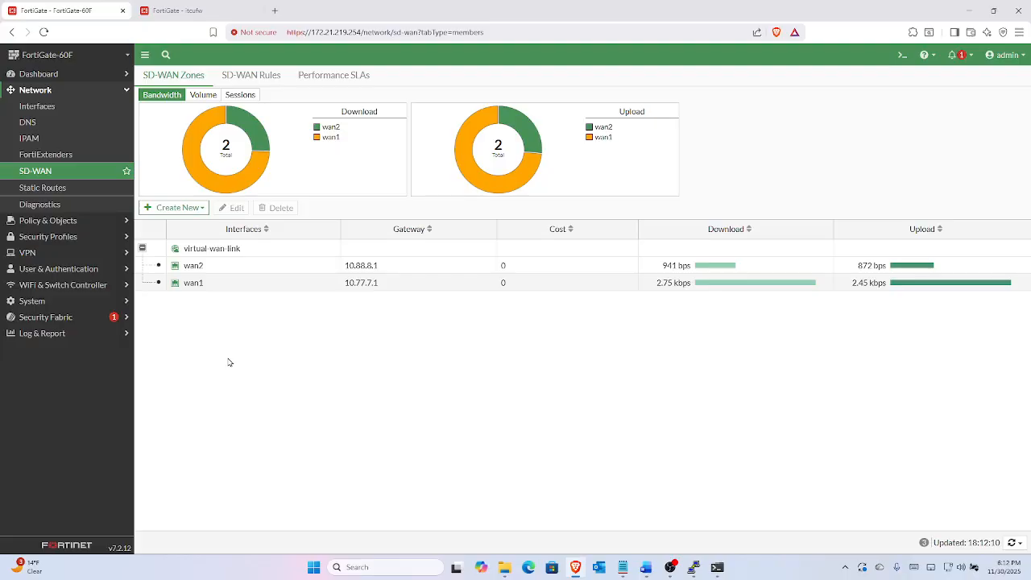
left_click(47, 34)
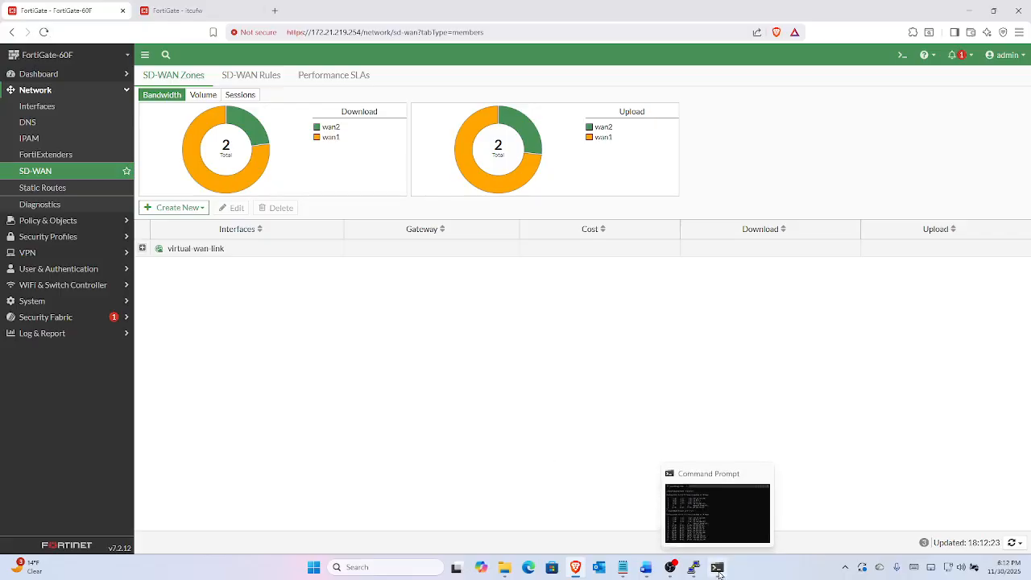
Repeat tracert -d 8.8.4.4 in Command Prompt, then reload the SD-WAN zones in the browser and expand virtual-wan-link.
left_click(718, 569)
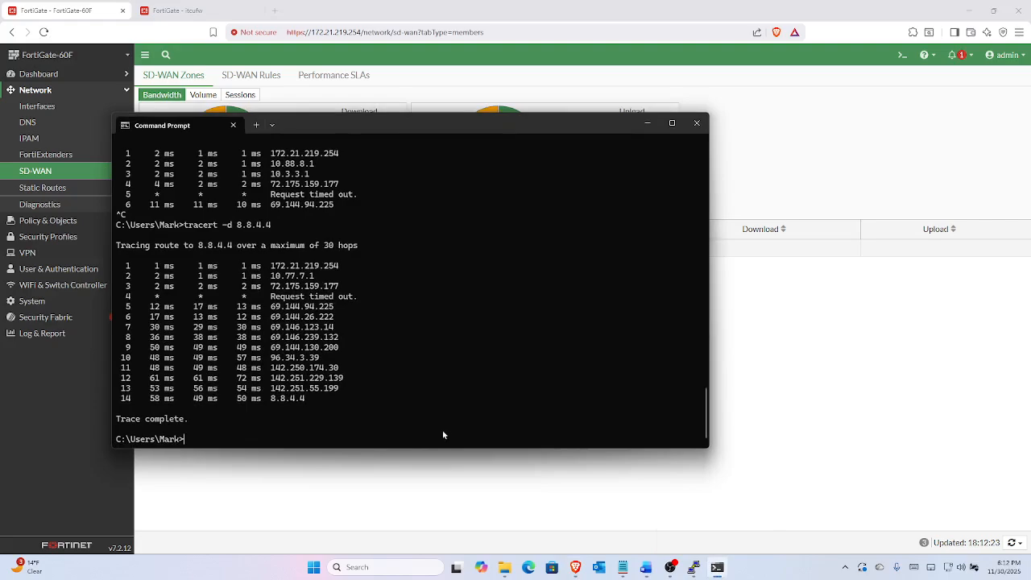
key("Up")
key("Return")
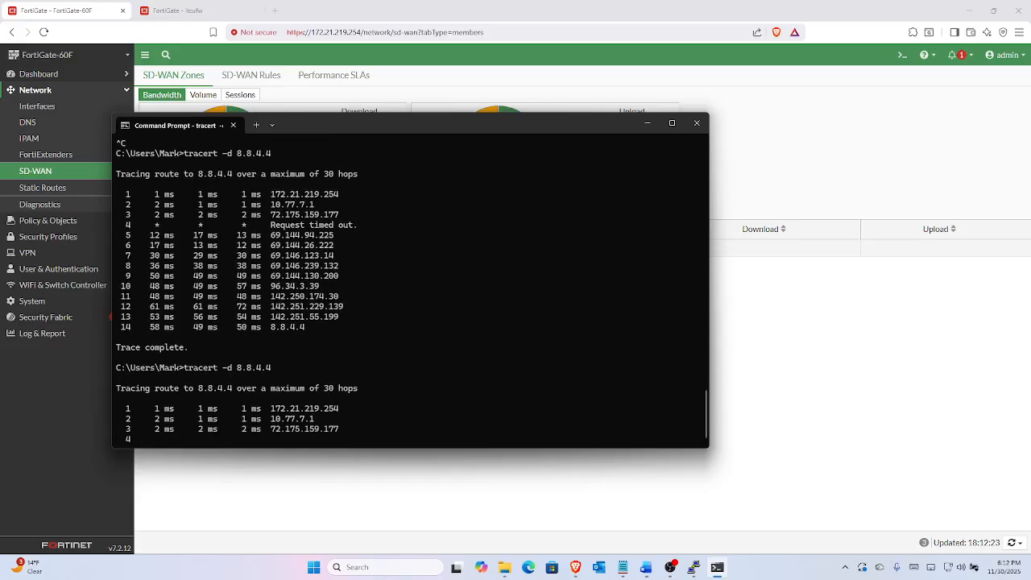
left_click(803, 424)
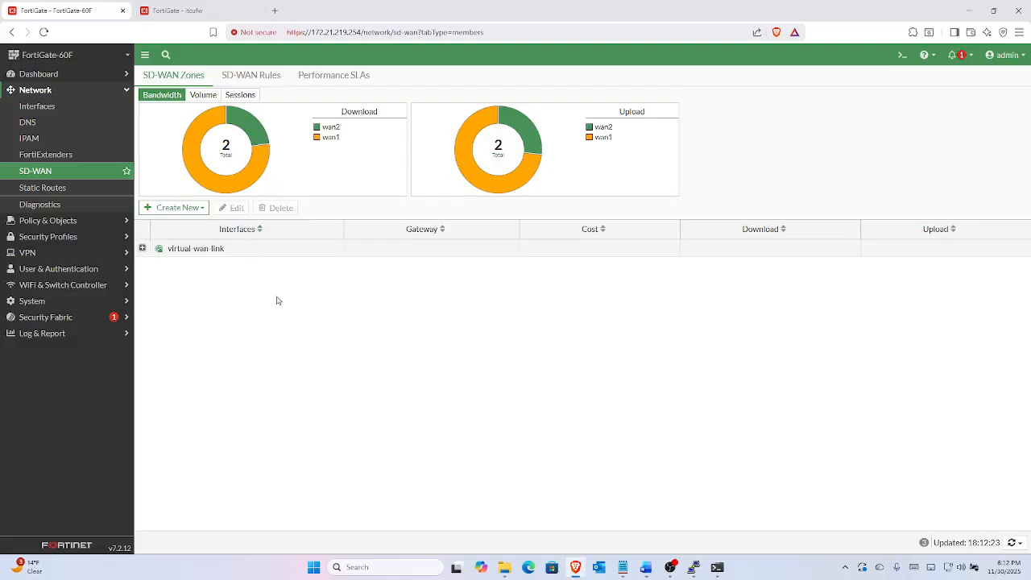
left_click(45, 33)
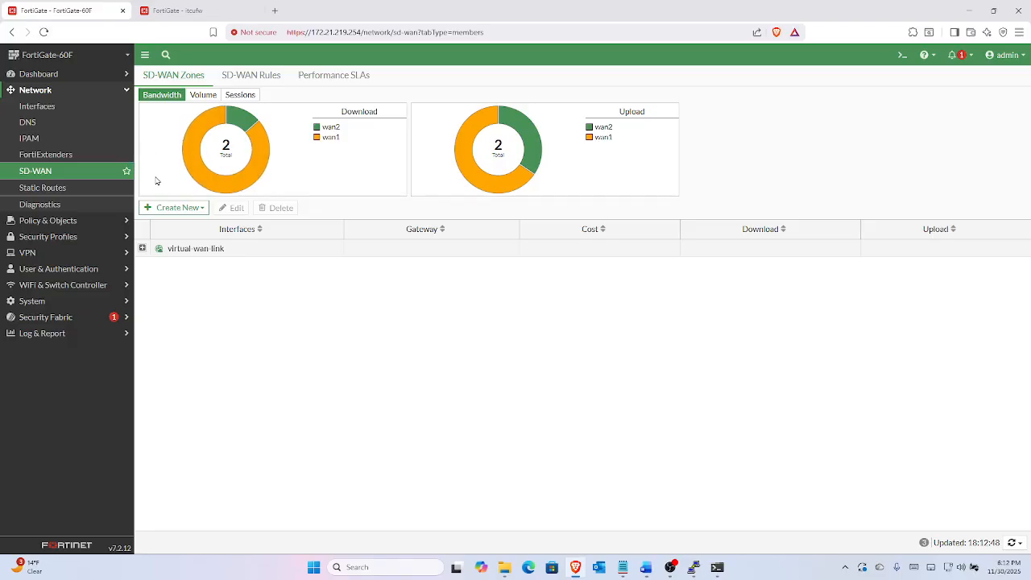
left_click(142, 249)
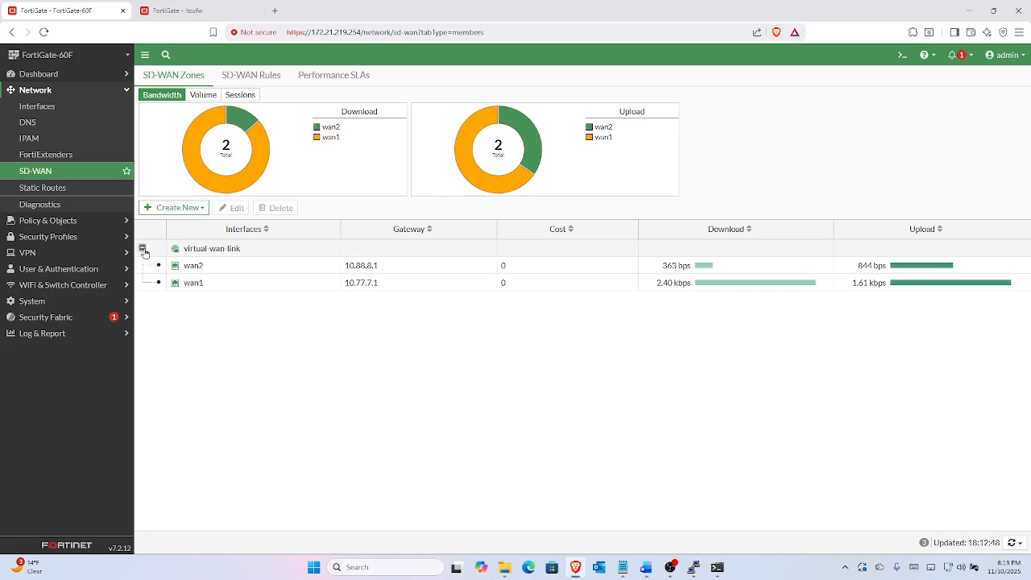
On itcufw, set the action of the "Inside network to mail server" policy back to ACCEPT and apply it.
left_click(168, 11)
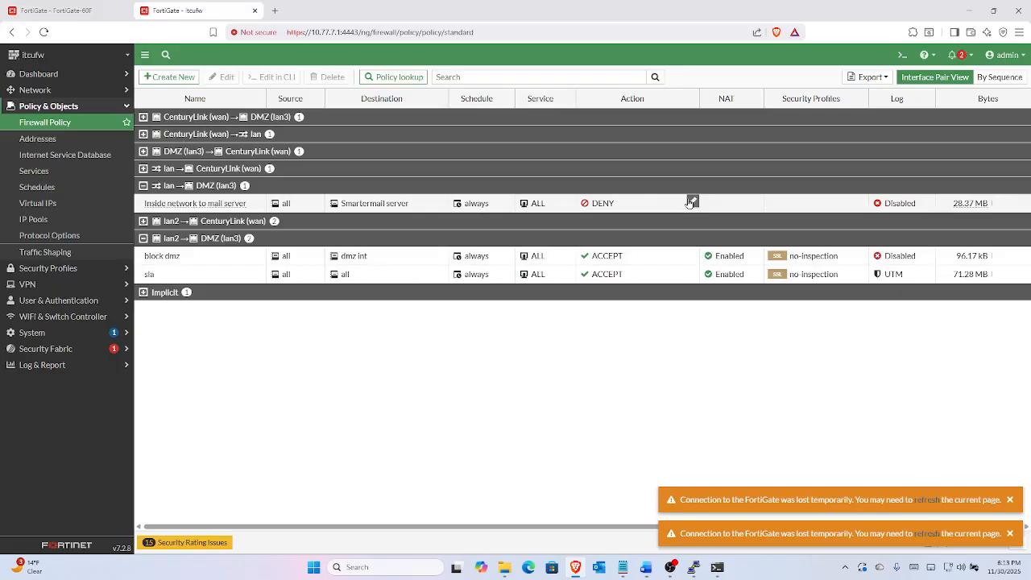
left_click(693, 201)
left_click(636, 207)
left_click(635, 225)
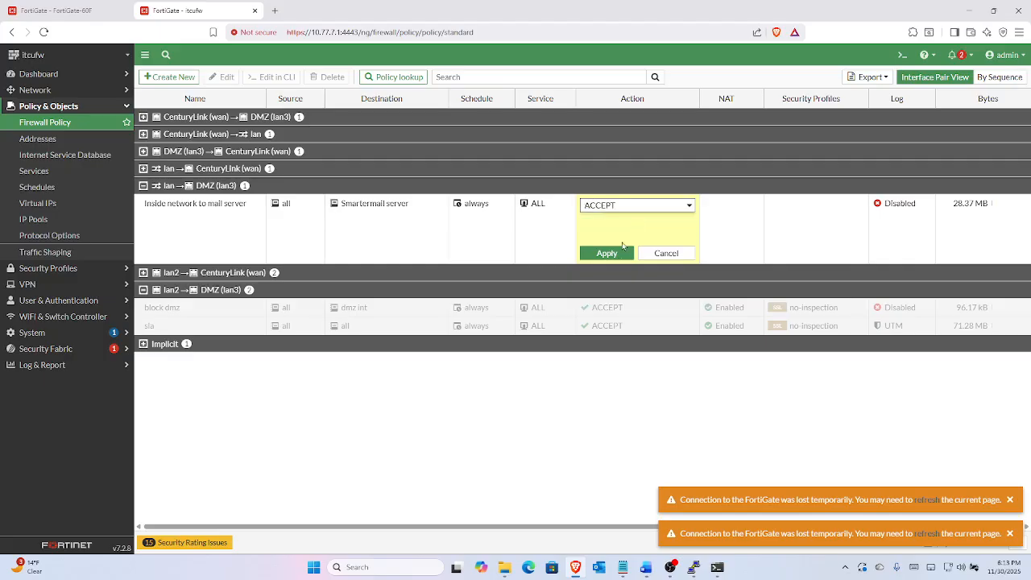
left_click(613, 254)
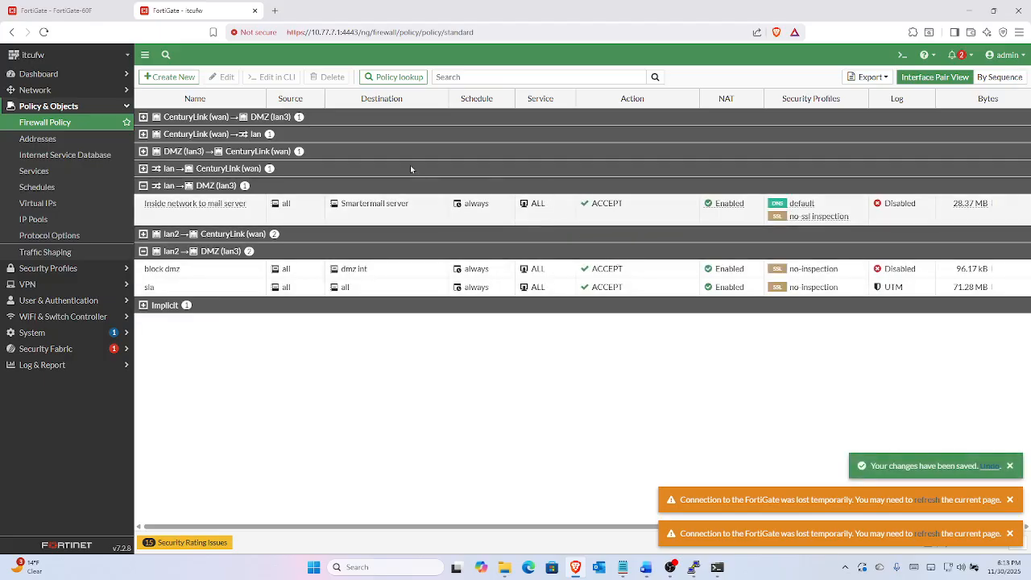
On FortiGate-60F, set the Default_DNS performance SLA's participants to All SD-WAN Members, save it and reload the SLA page.
left_click(33, 8)
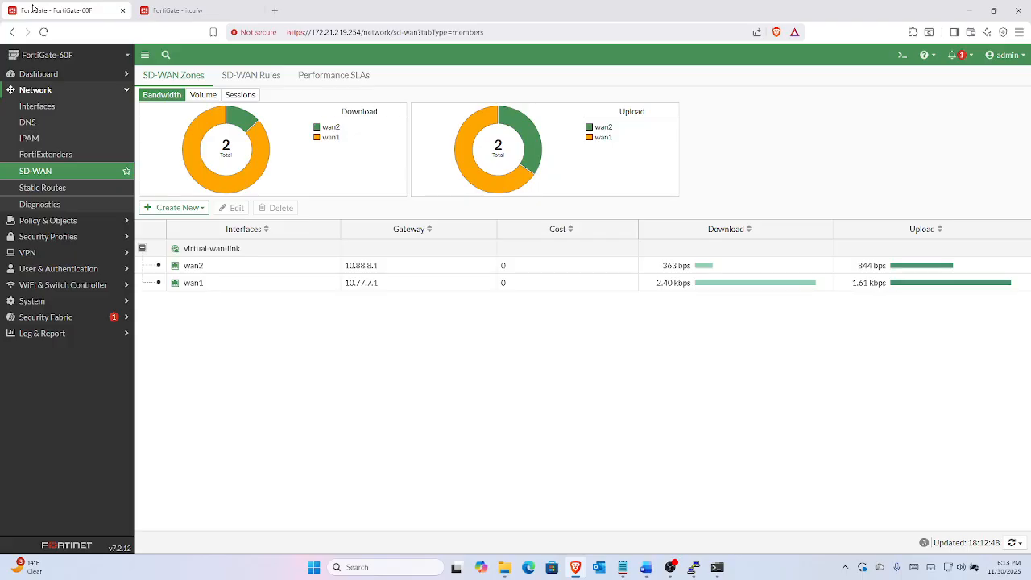
left_click(307, 78)
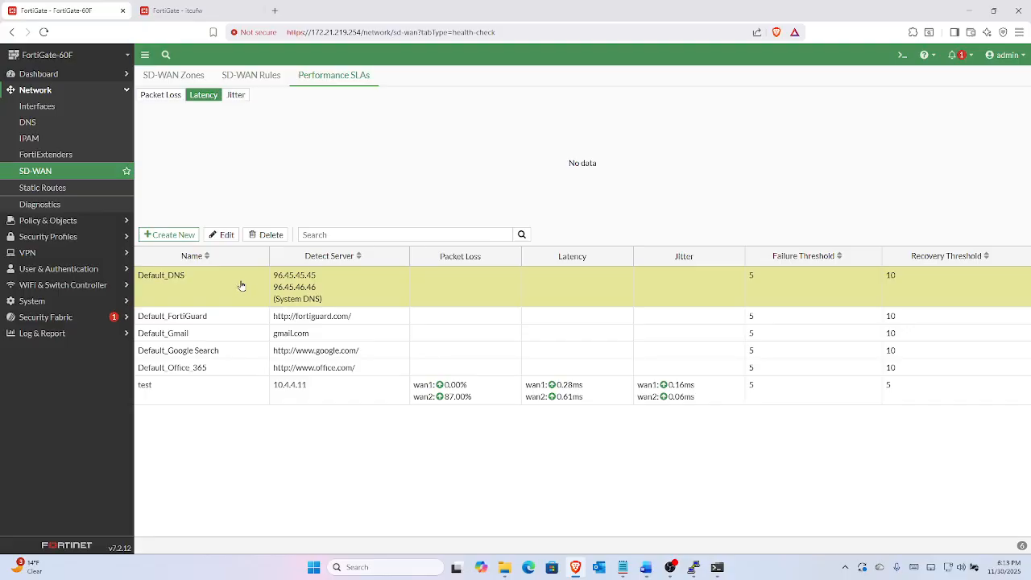
left_click(223, 234)
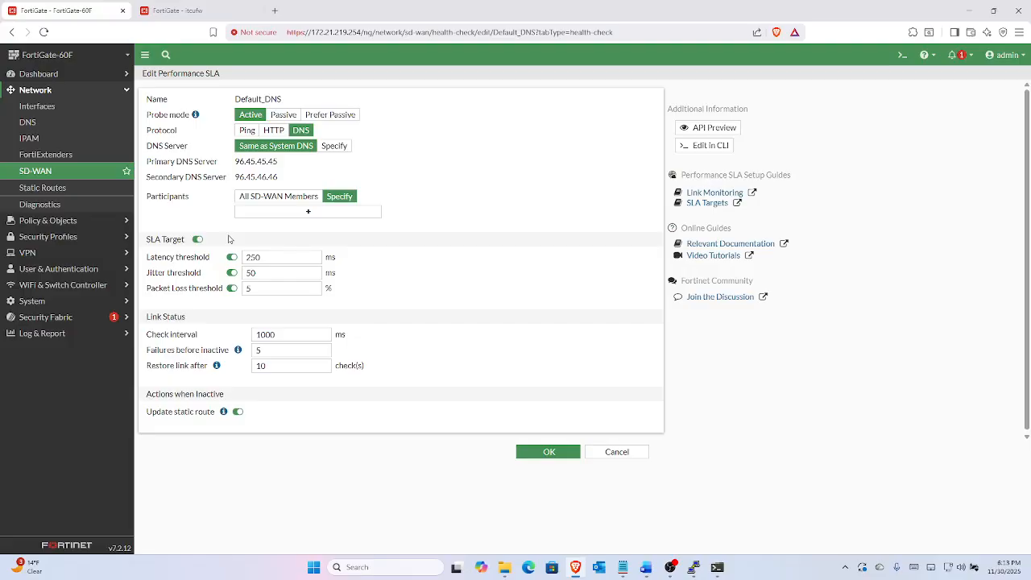
left_click(278, 197)
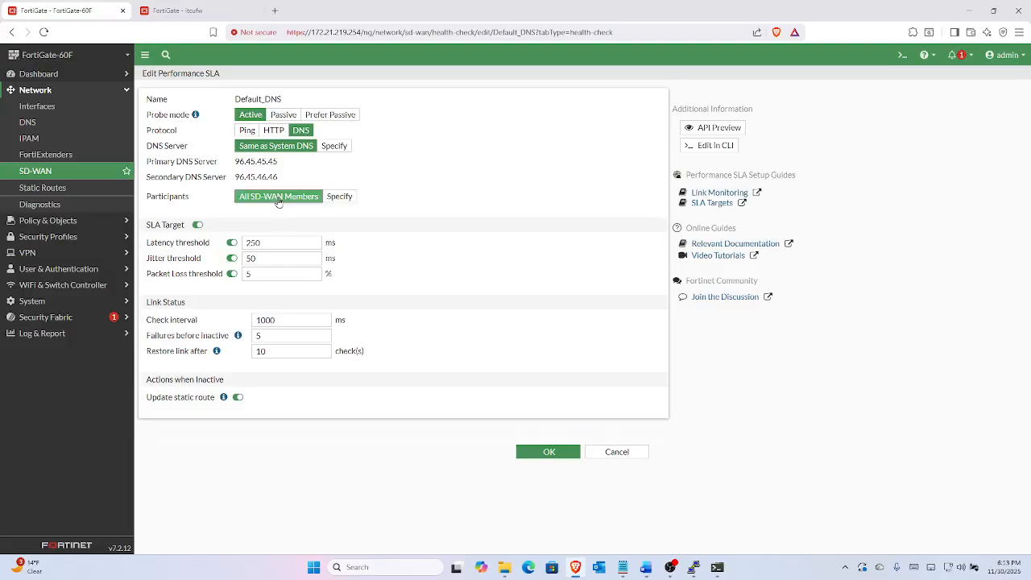
left_click(550, 455)
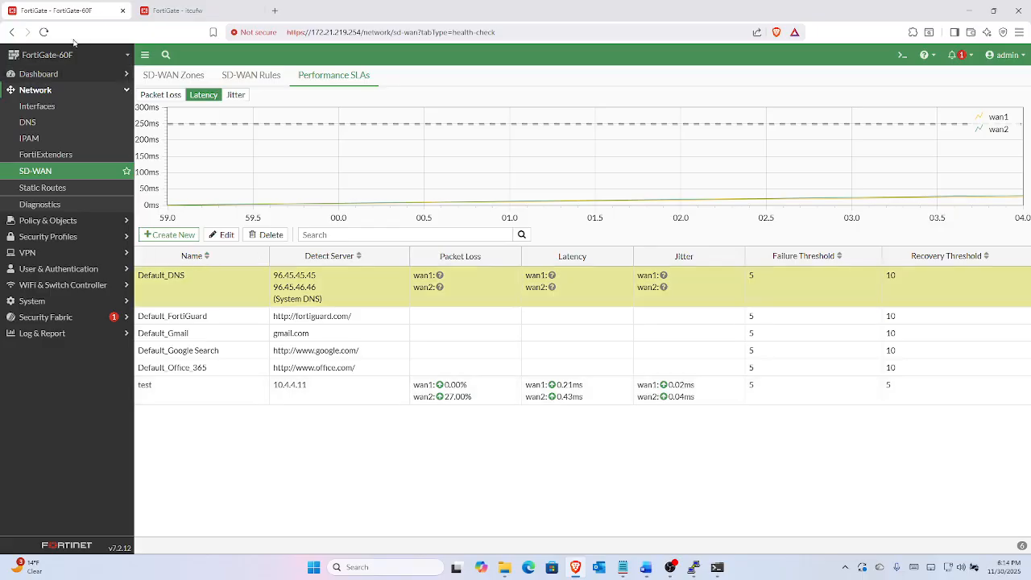
left_click(45, 32)
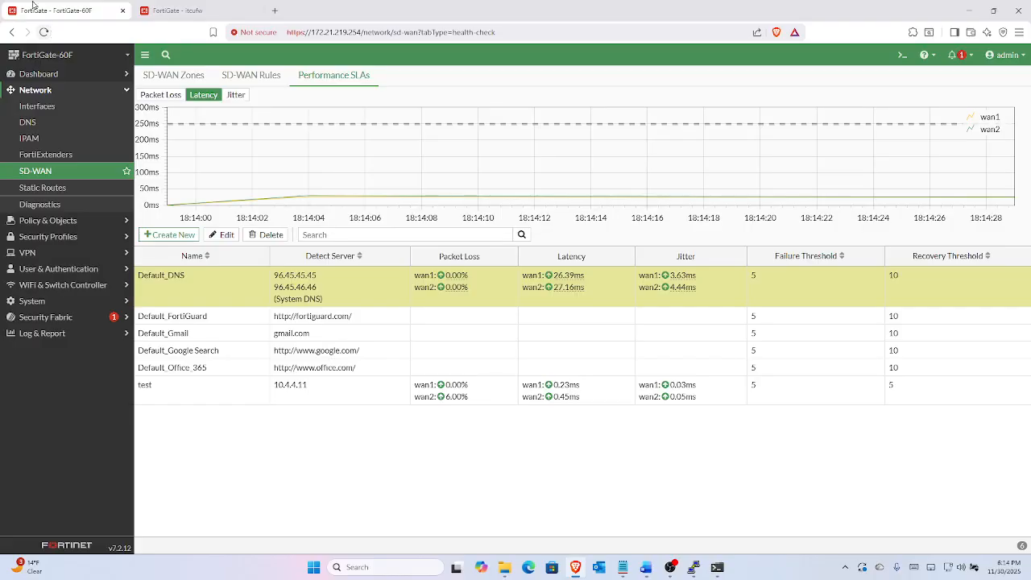
Set the implicit sd-wan rule's load balancing algorithm to Volume with weights of 80 for wan1 and 20 for wan2.
left_click(242, 75)
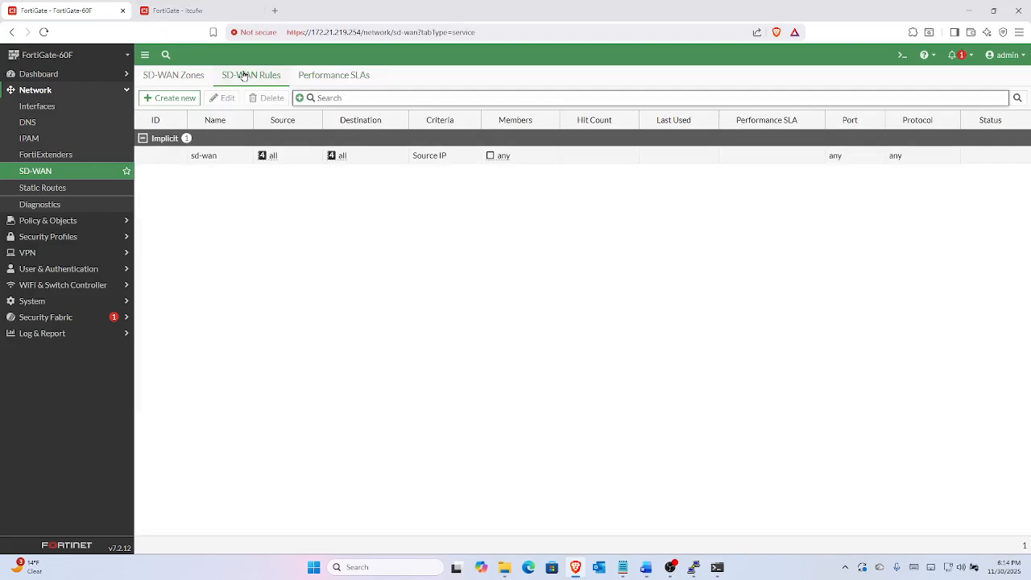
left_click(201, 161)
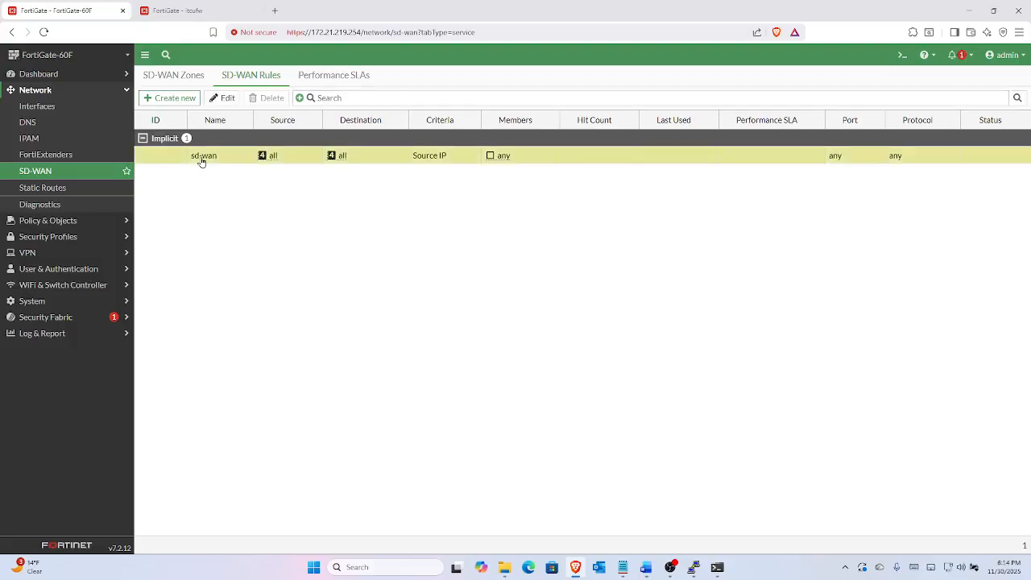
left_click(219, 99)
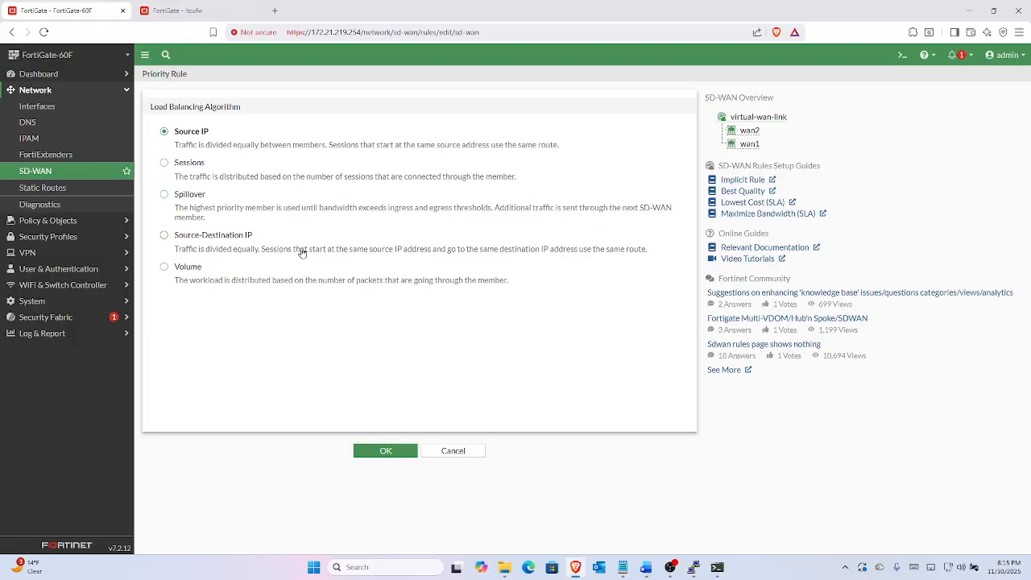
left_click(163, 267)
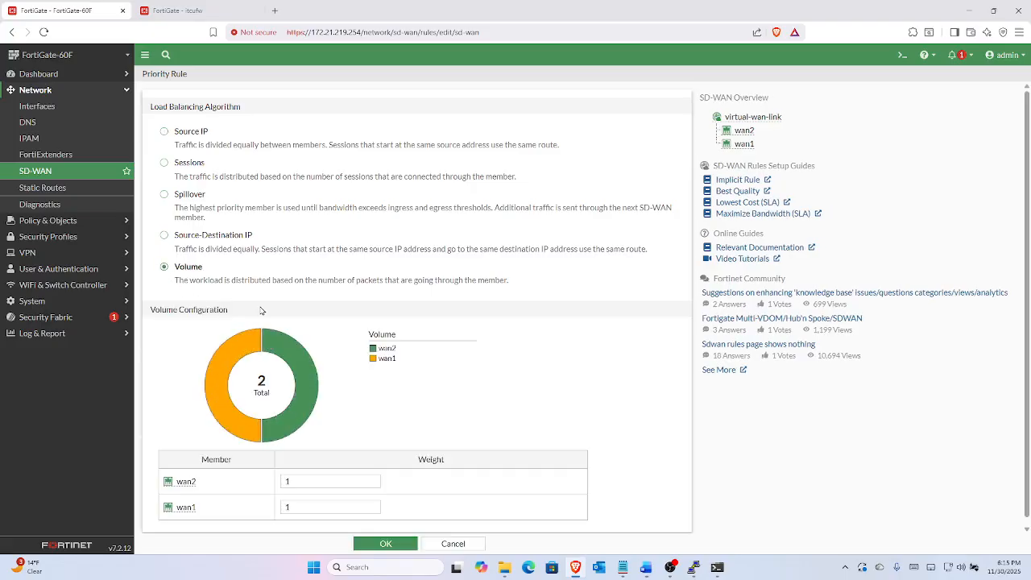
scroll(513, 389, "down", 1)
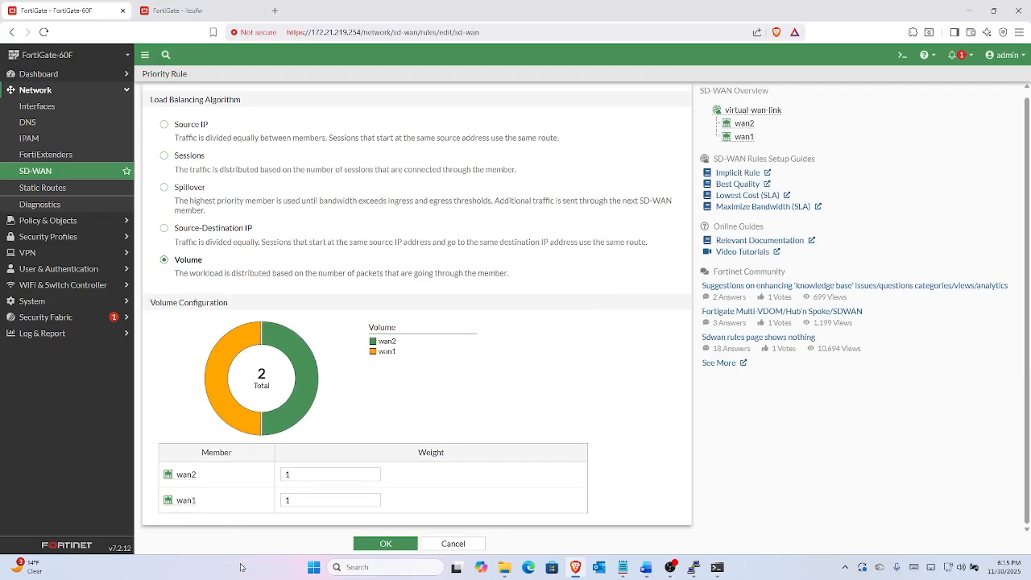
left_click(306, 499)
key("BackSpace")
type("80")
left_click(316, 475)
key("BackSpace")
type("20")
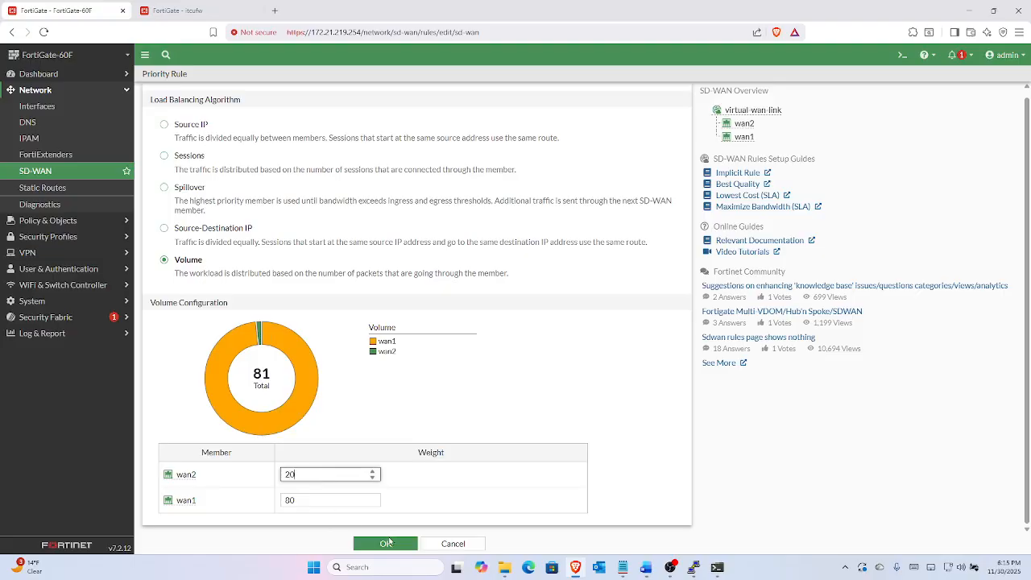
left_click(388, 543)
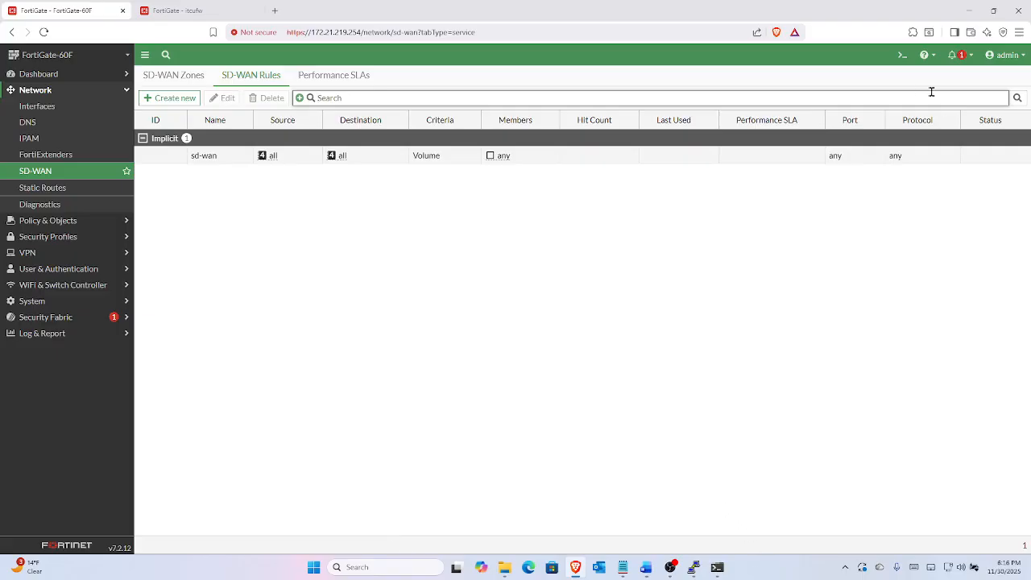
Run get router info routing-table all twice in the CLI console to check the default route weights, and close the console.
left_click(903, 54)
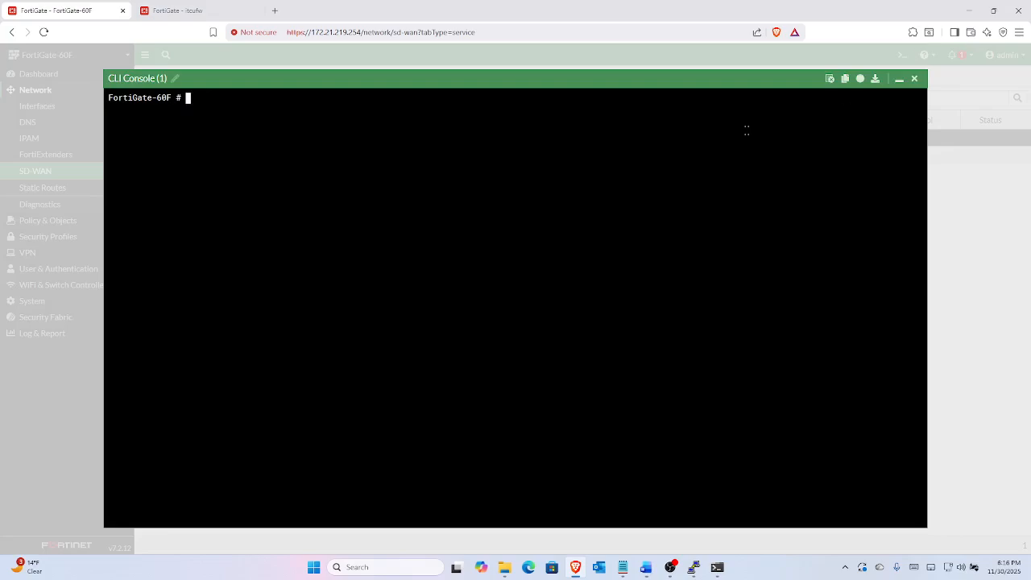
type("get router info routing-table all")
key("Return")
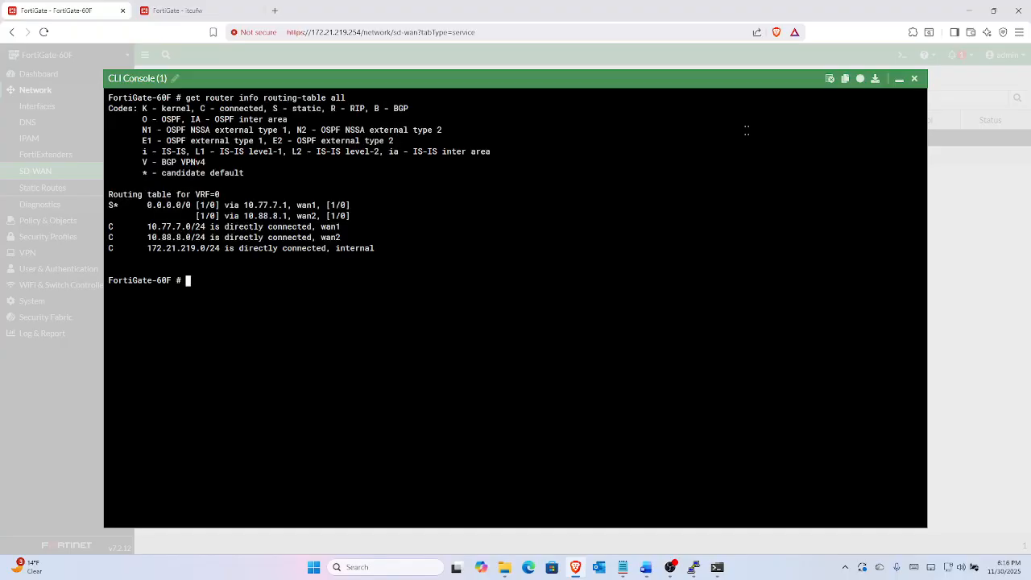
type("get router info routing-table all")
key("Return")
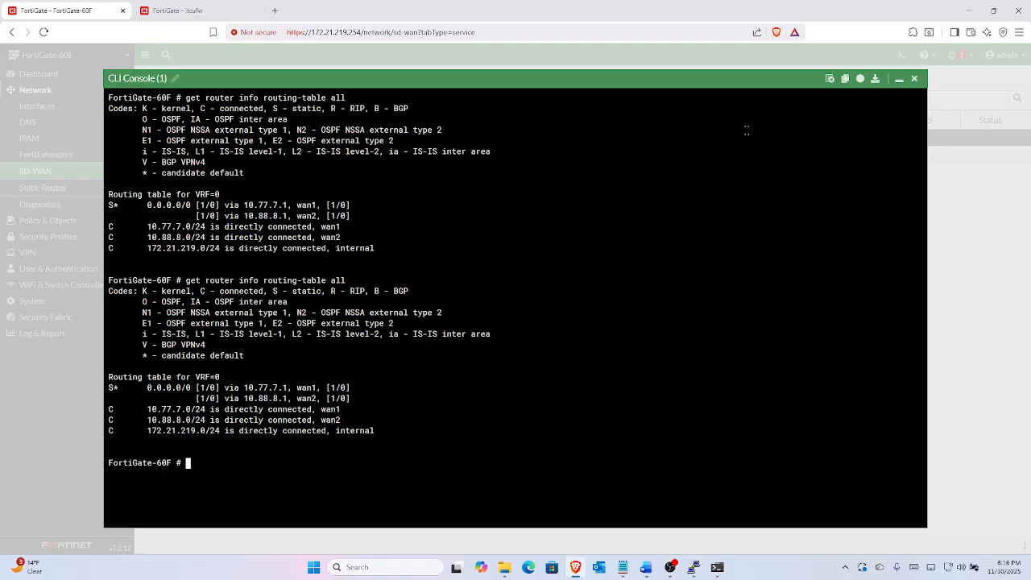
left_click(915, 78)
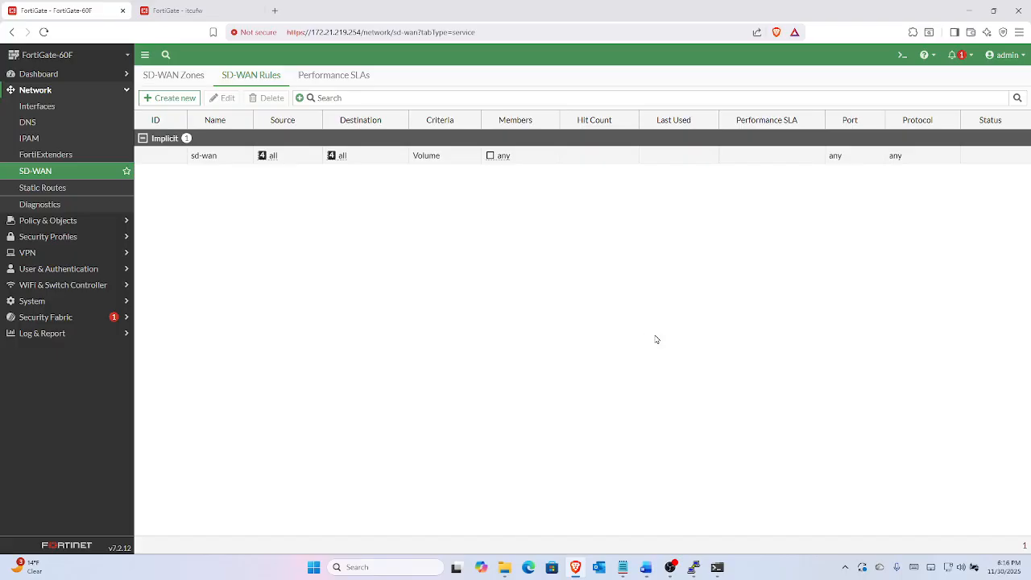
Reopen the implicit sd-wan rule to check its Volume weights and save it again.
left_click(222, 161)
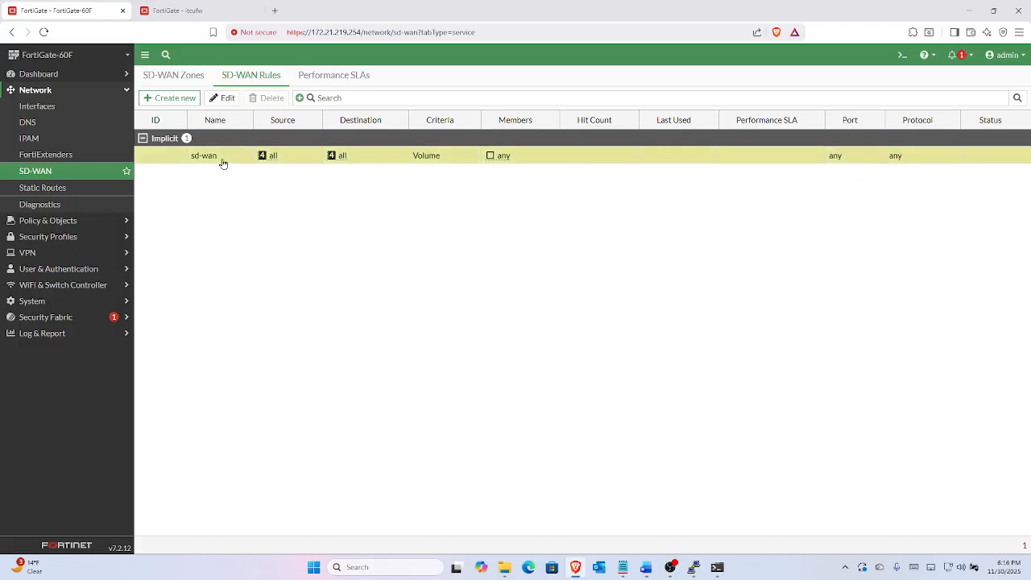
left_click(219, 97)
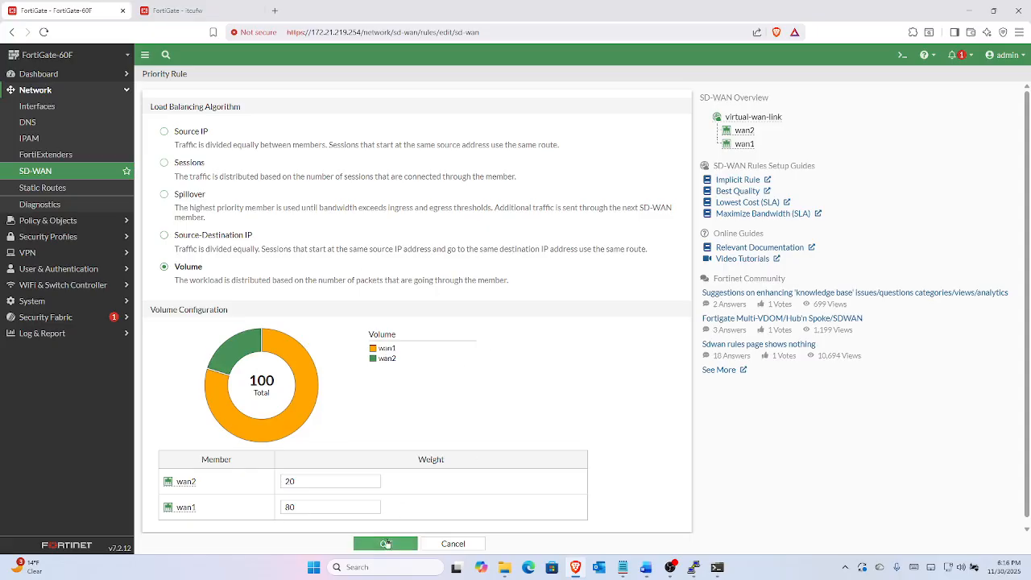
left_click(386, 543)
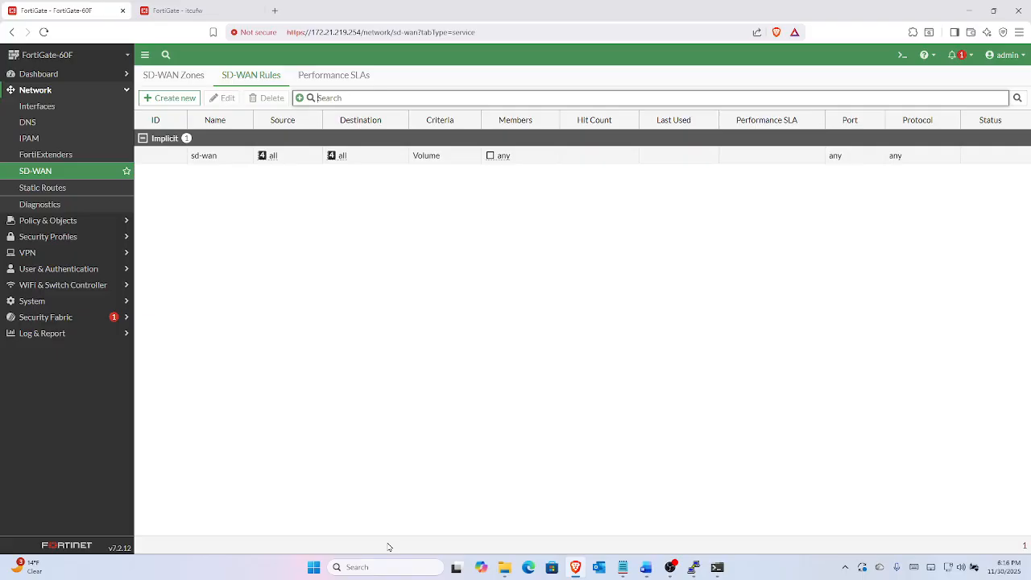
Review the static routes, the SD-WAN zones and the performance SLA results.
left_click(110, 191)
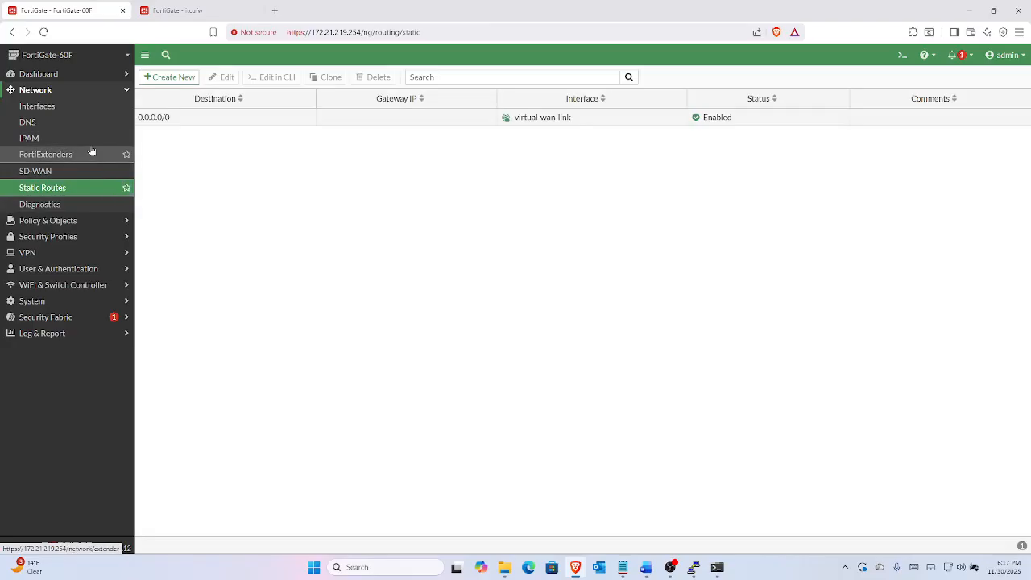
left_click(93, 171)
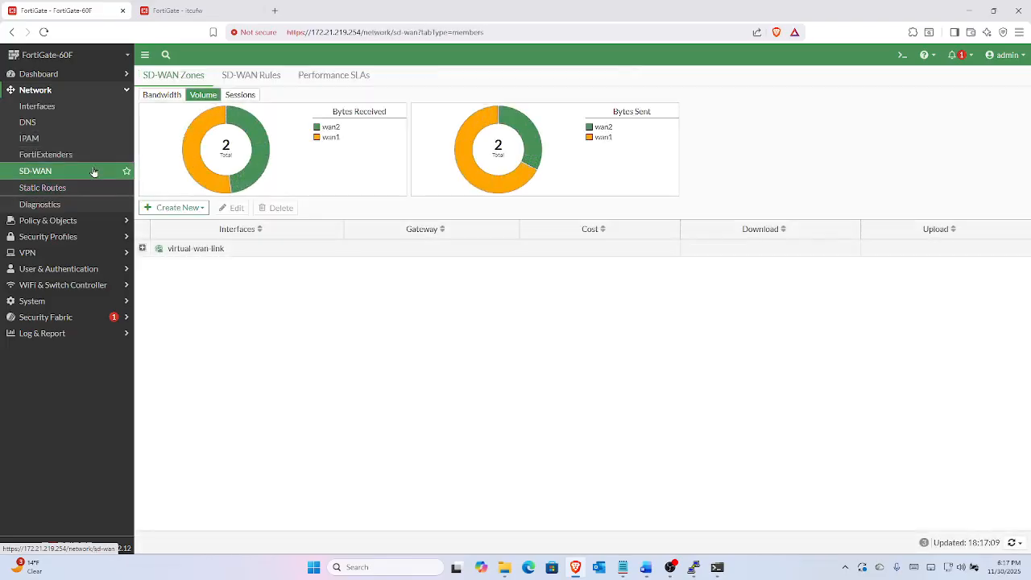
left_click(313, 76)
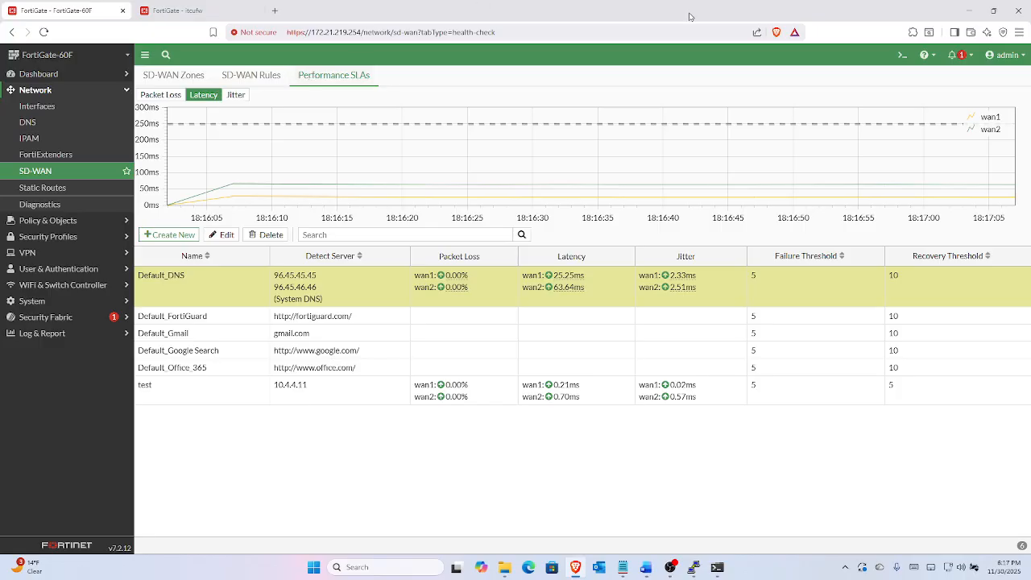
Open a new CLI console, recheck the routes with get router info routing-table all, and close the console.
left_click(900, 55)
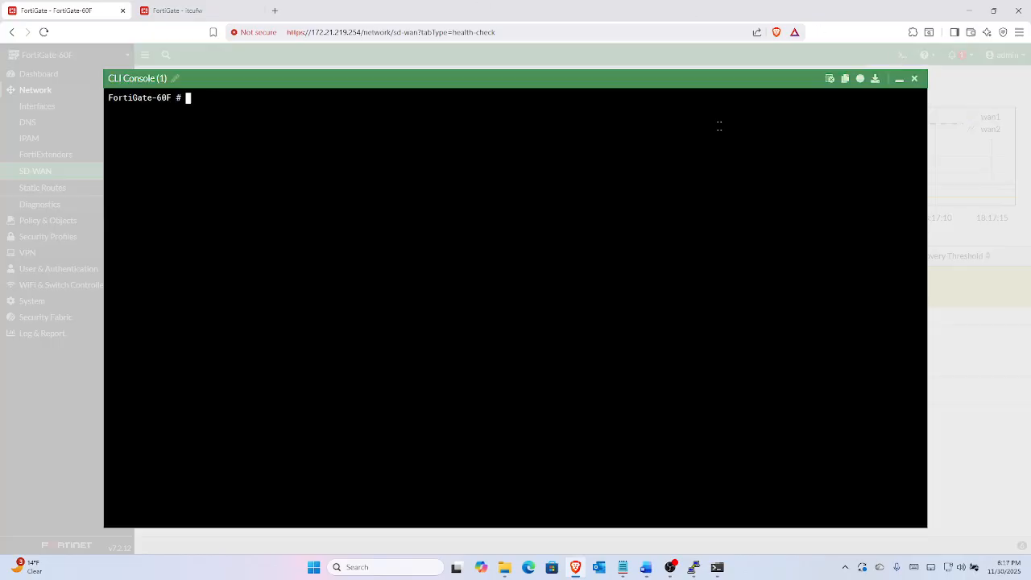
type("get router info routing-table all")
key("Return")
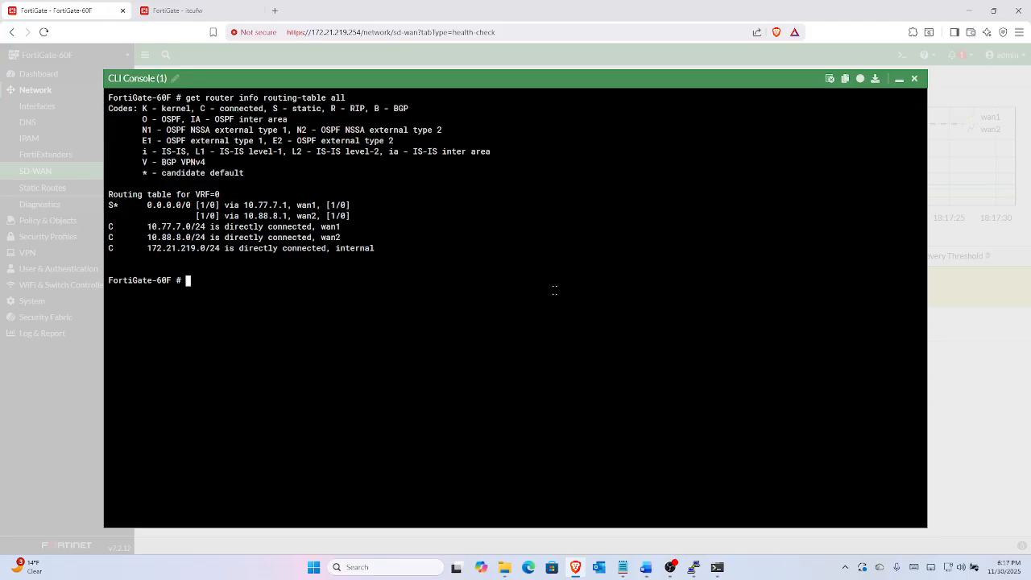
left_click(914, 80)
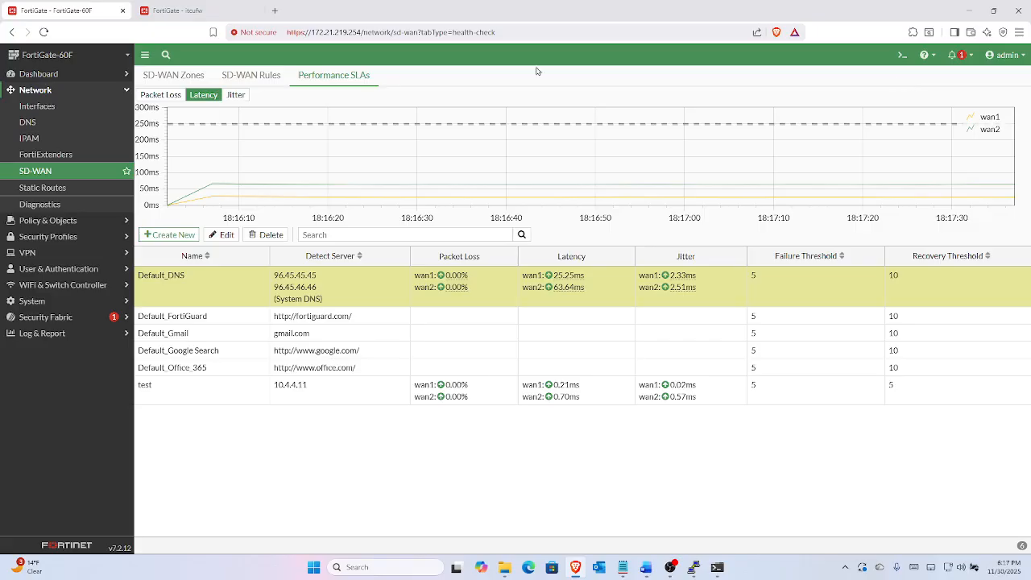
Change the implicit sd-wan rule's load balancing algorithm to Sessions with weights of 20 for wan2 and 80 for wan1.
left_click(266, 72)
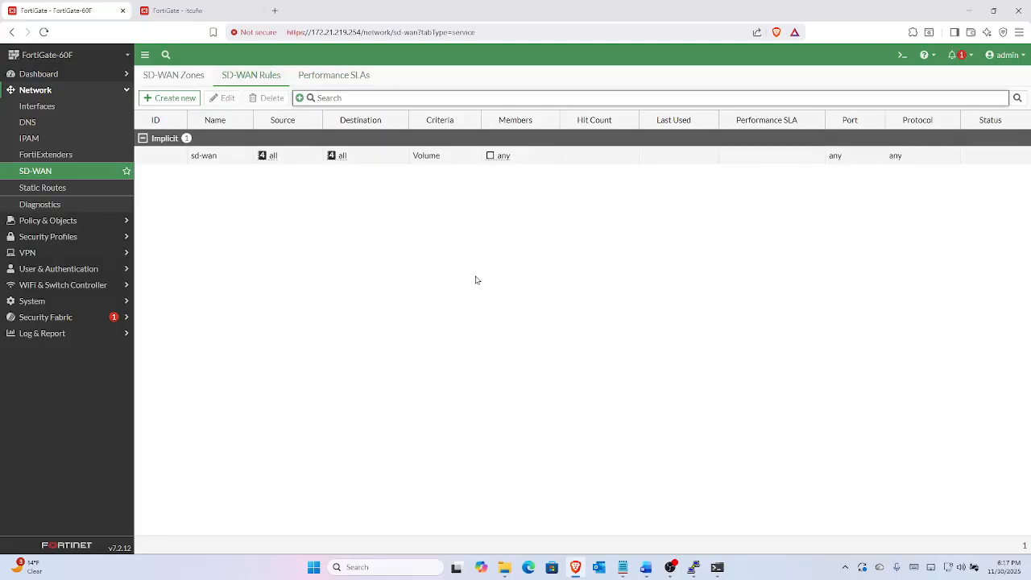
left_click(244, 161)
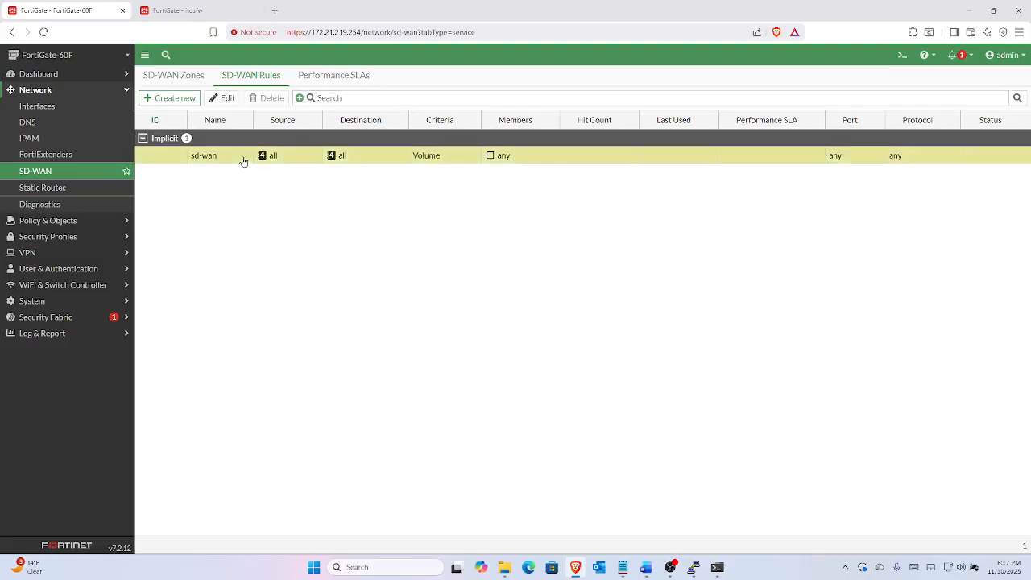
left_click(231, 102)
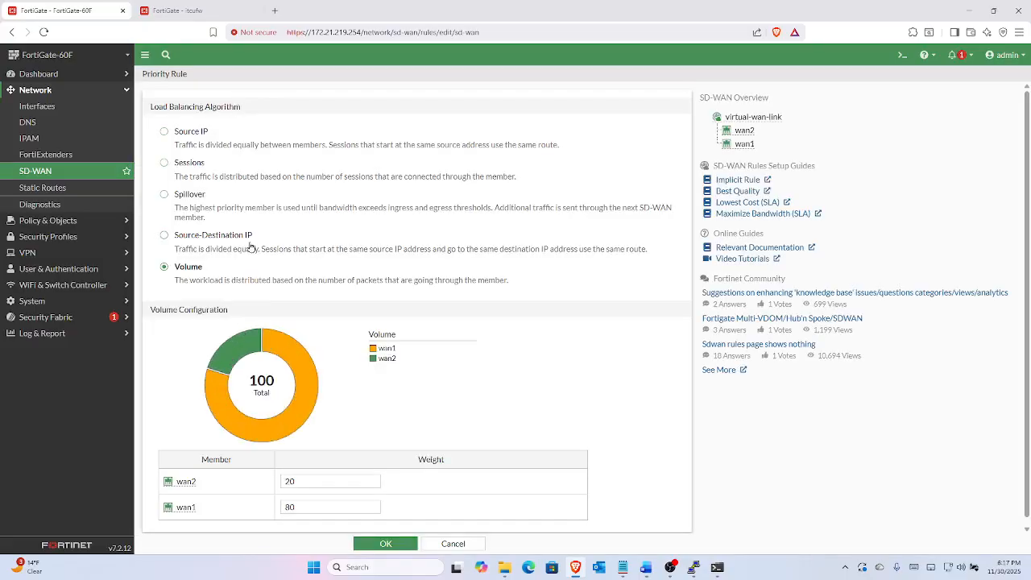
left_click(165, 164)
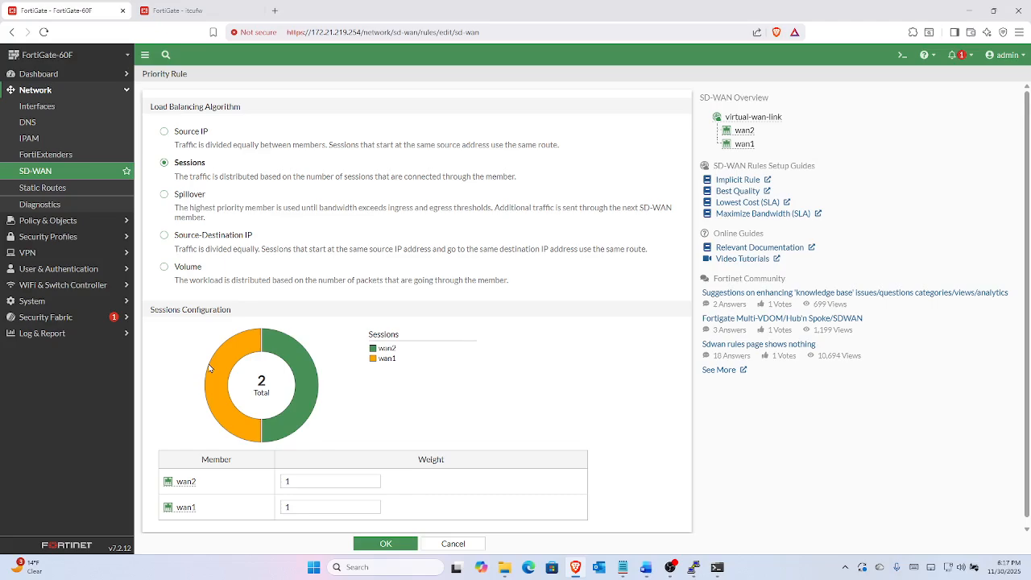
left_click(291, 483)
key("BackSpace")
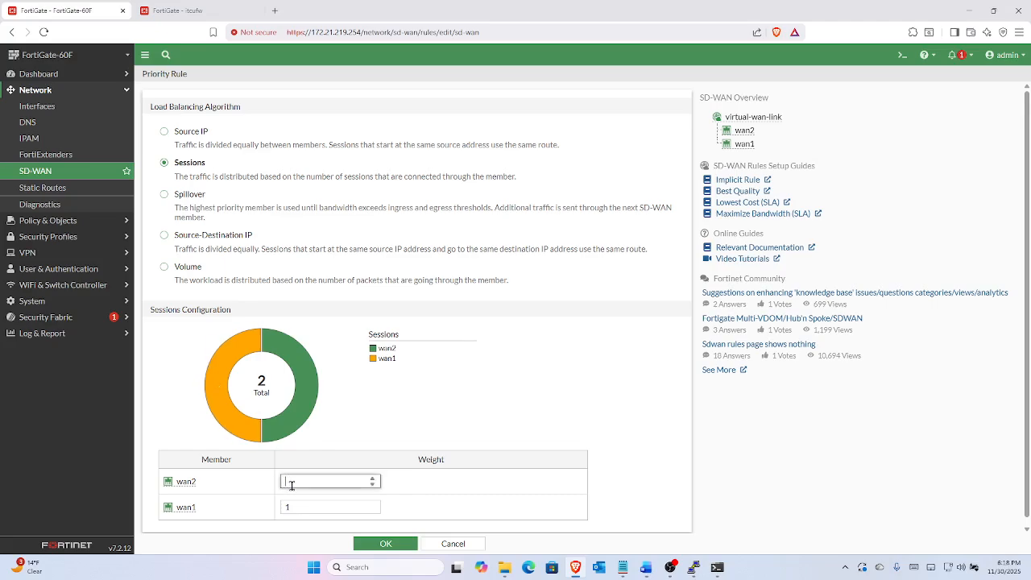
type("20")
left_click(307, 508)
key("BackSpace")
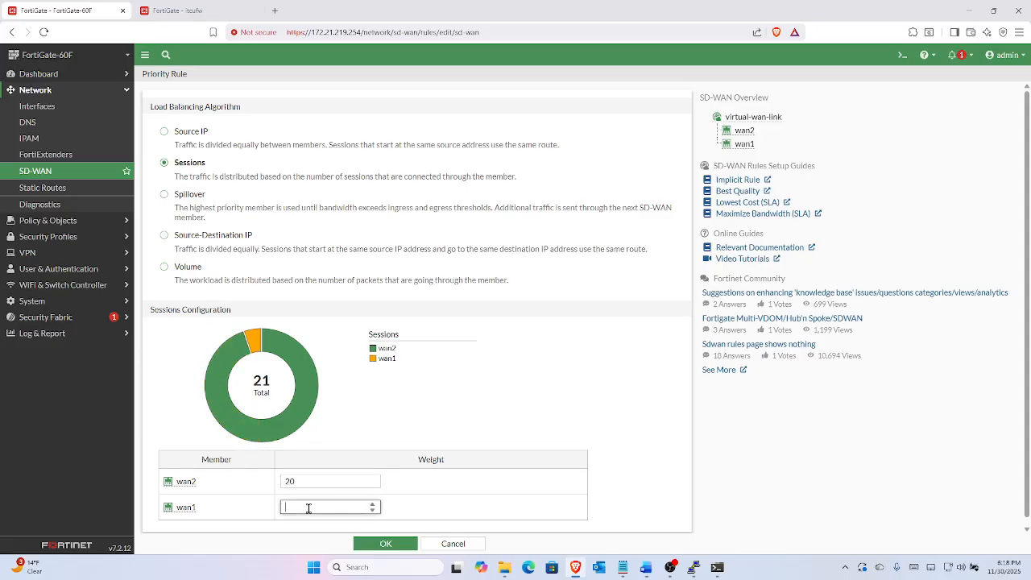
type("80")
left_click(387, 544)
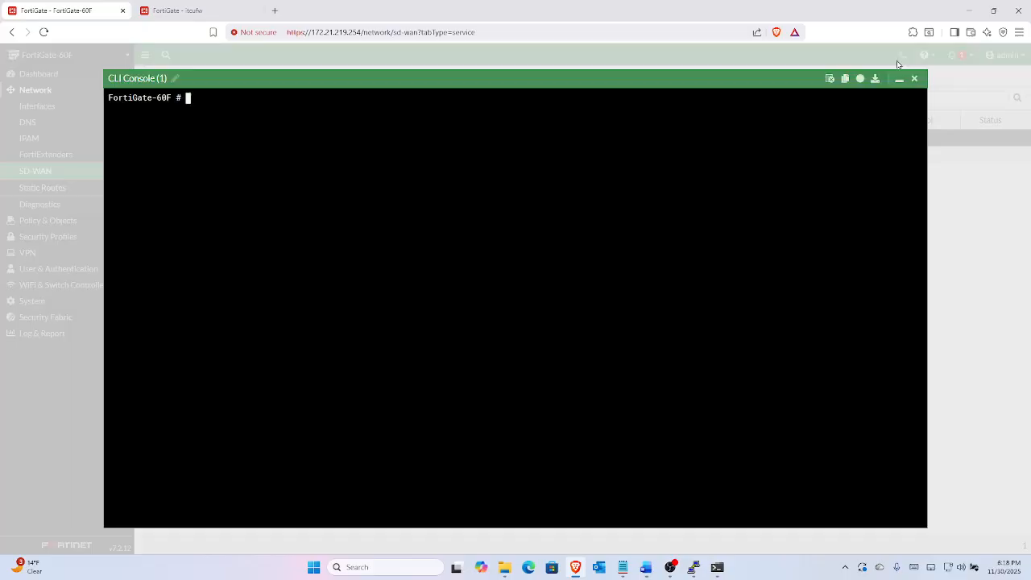
Run get router info routing-table all in the CLI console to check the route weights under Sessions balancing.
type("get router info routing-table all")
key("Return")
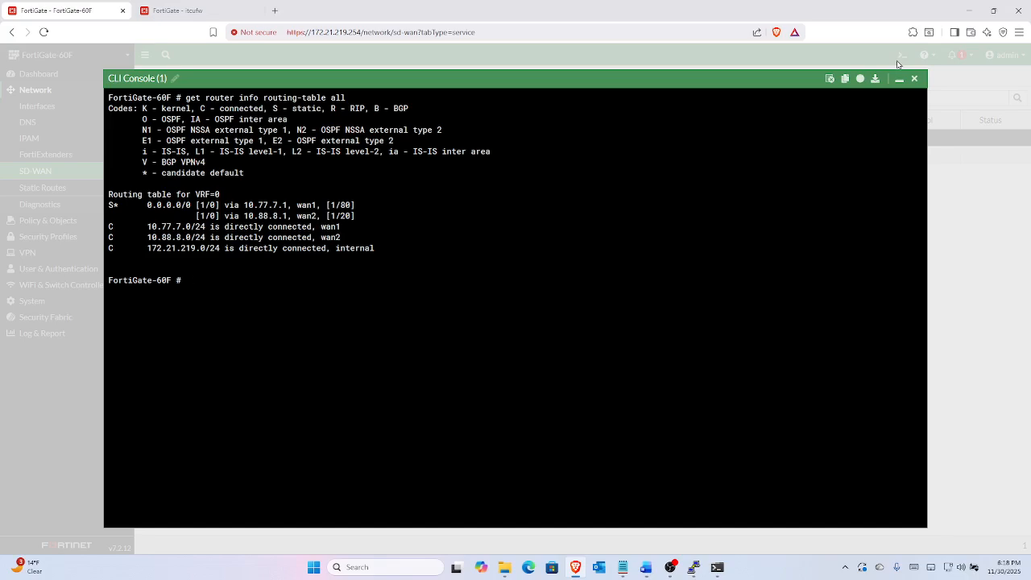